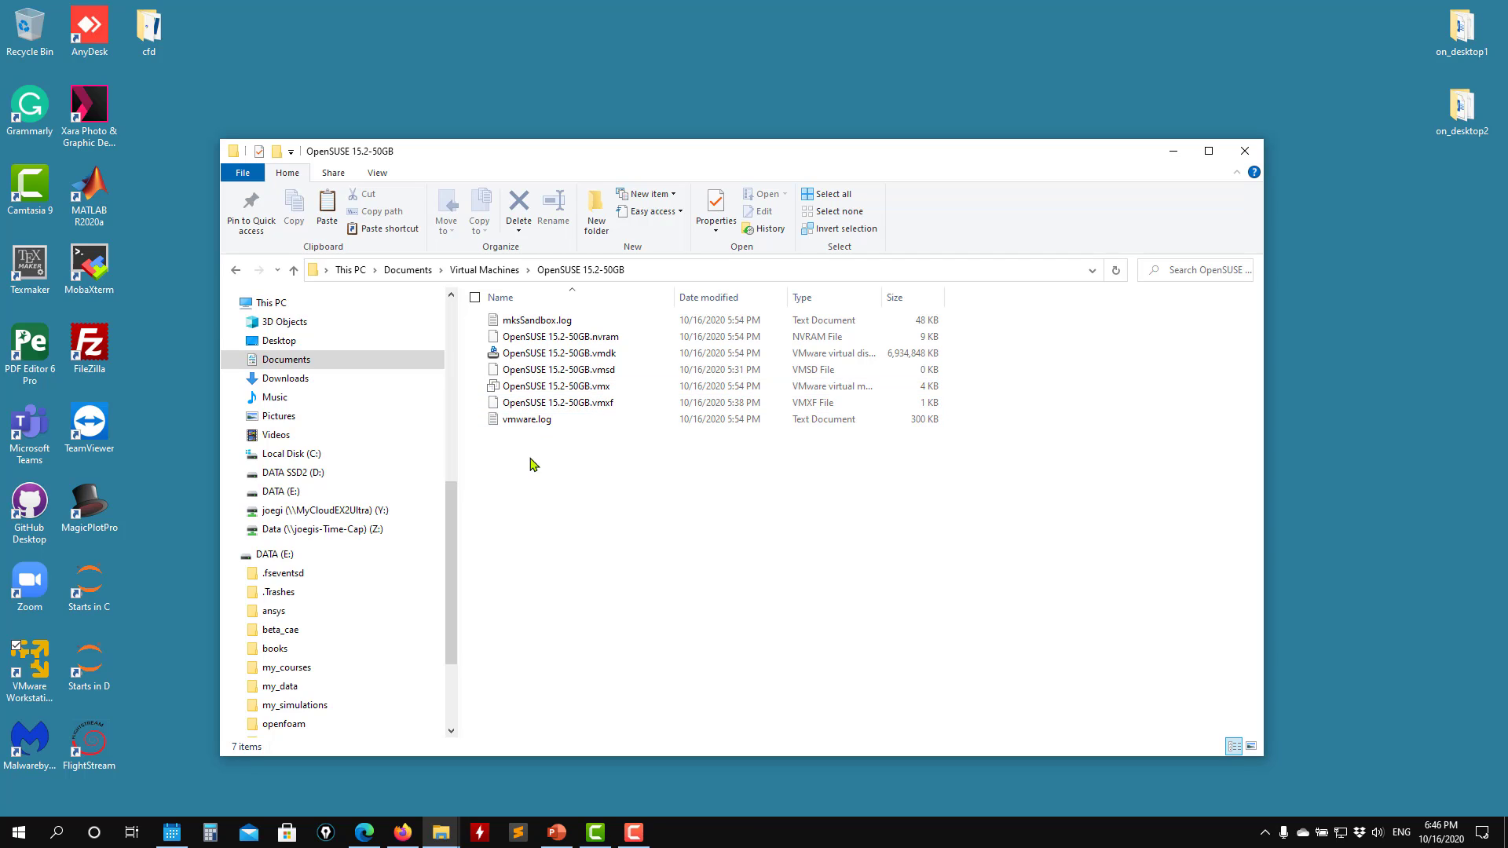
- Move the OpenSUSE 15.2-50GB folder from Documents\Virtual Machines to the Virtual Machines folder on DATA SSD2 (D:)
left_click(293, 271)
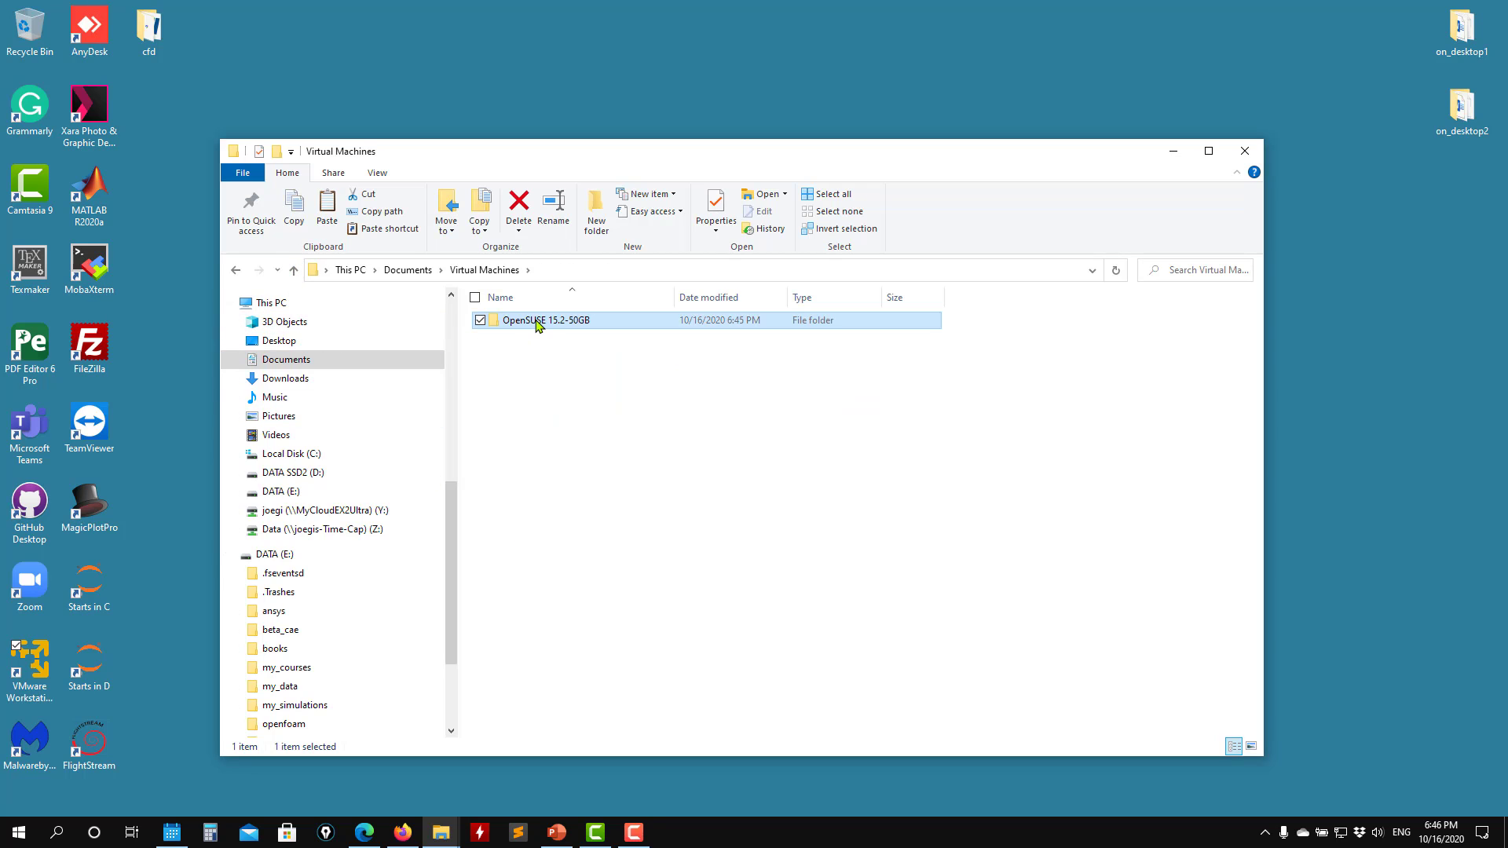
mouse_move(539, 325)
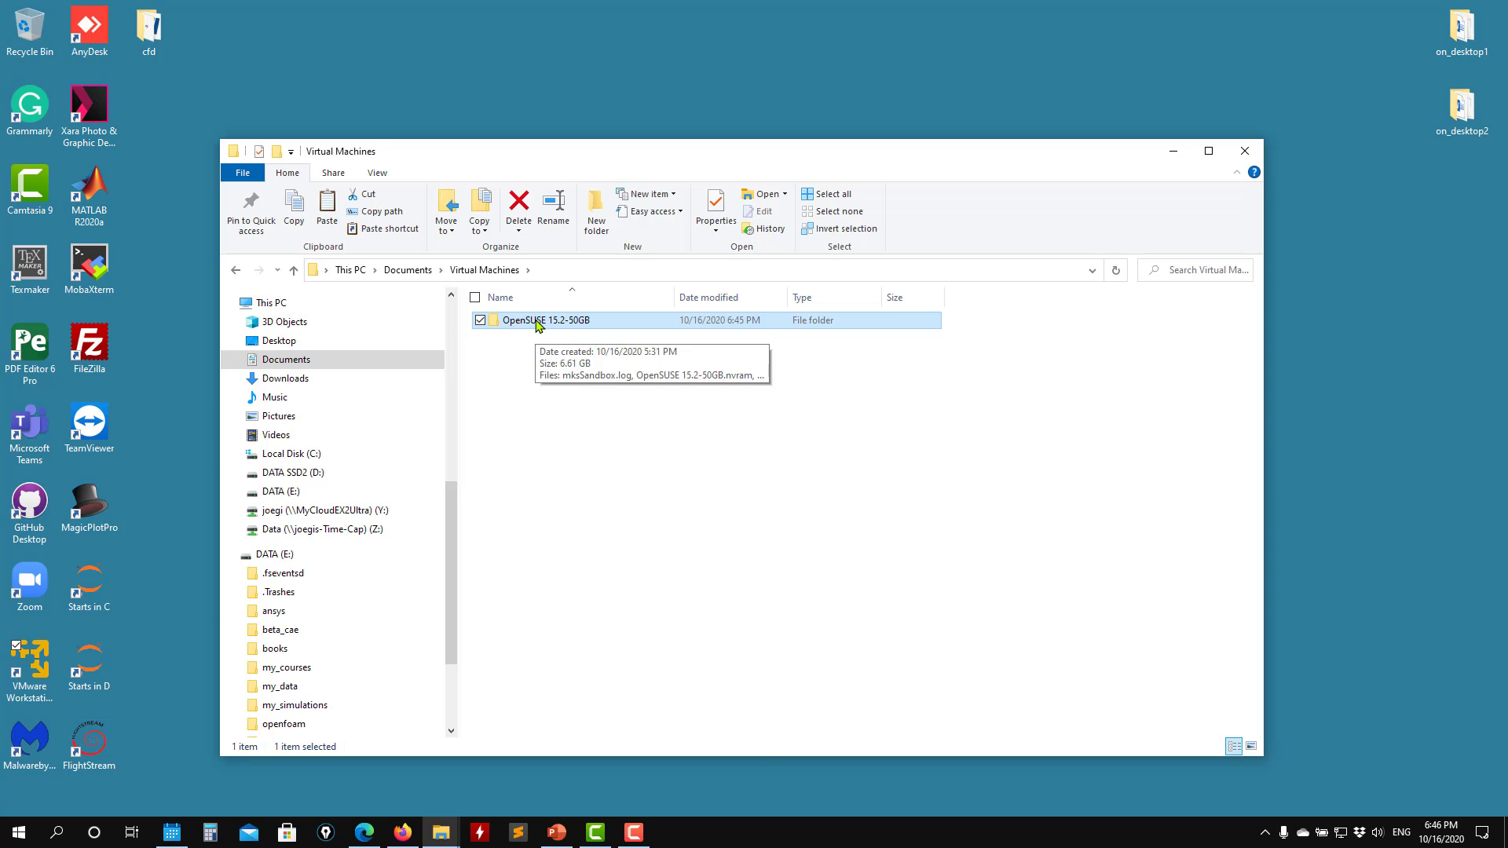
right_click(536, 320)
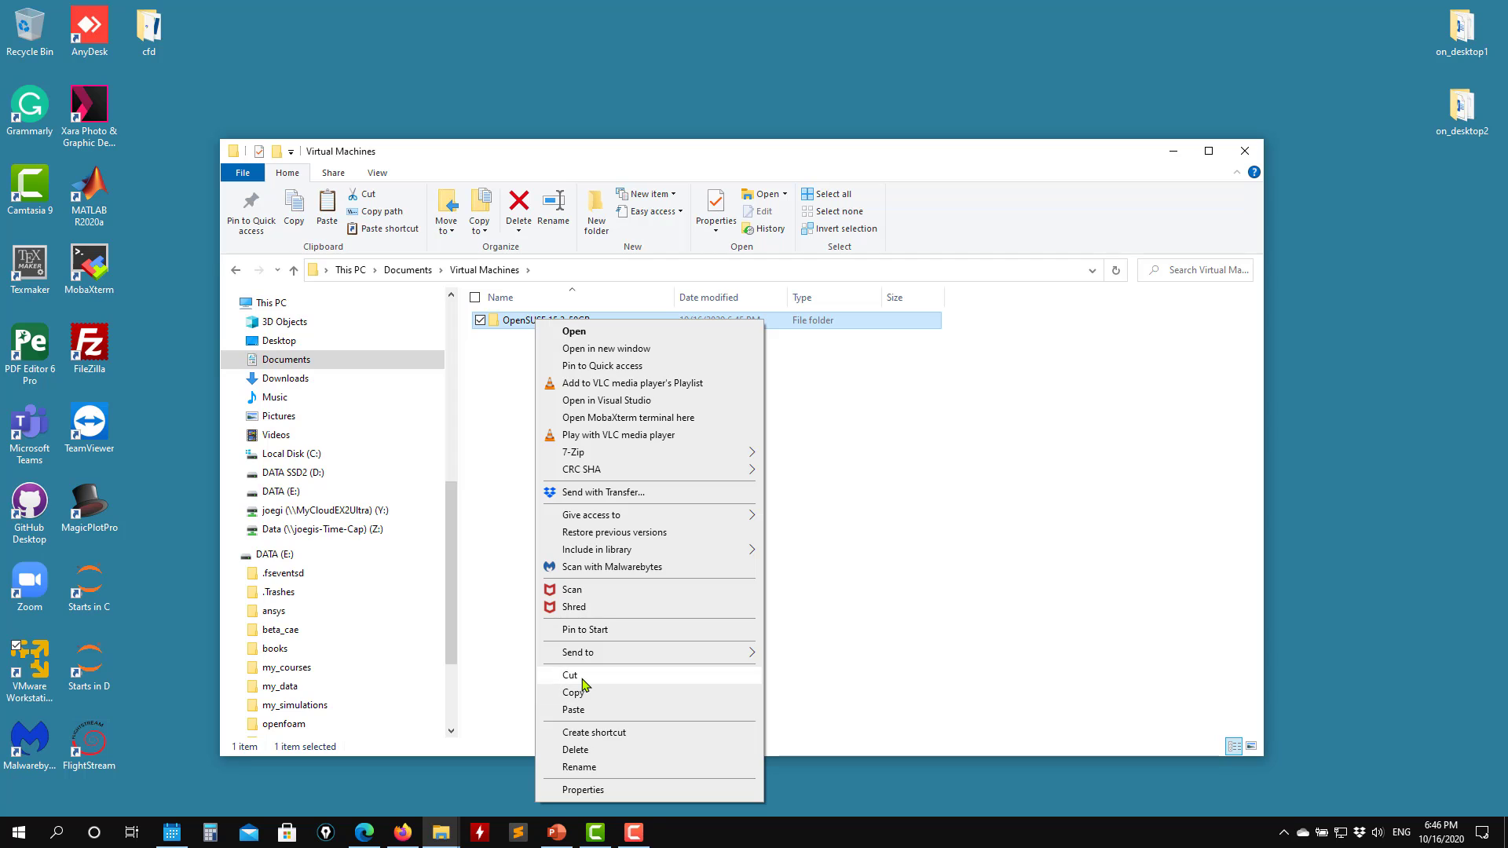
left_click(574, 692)
left_click(281, 491)
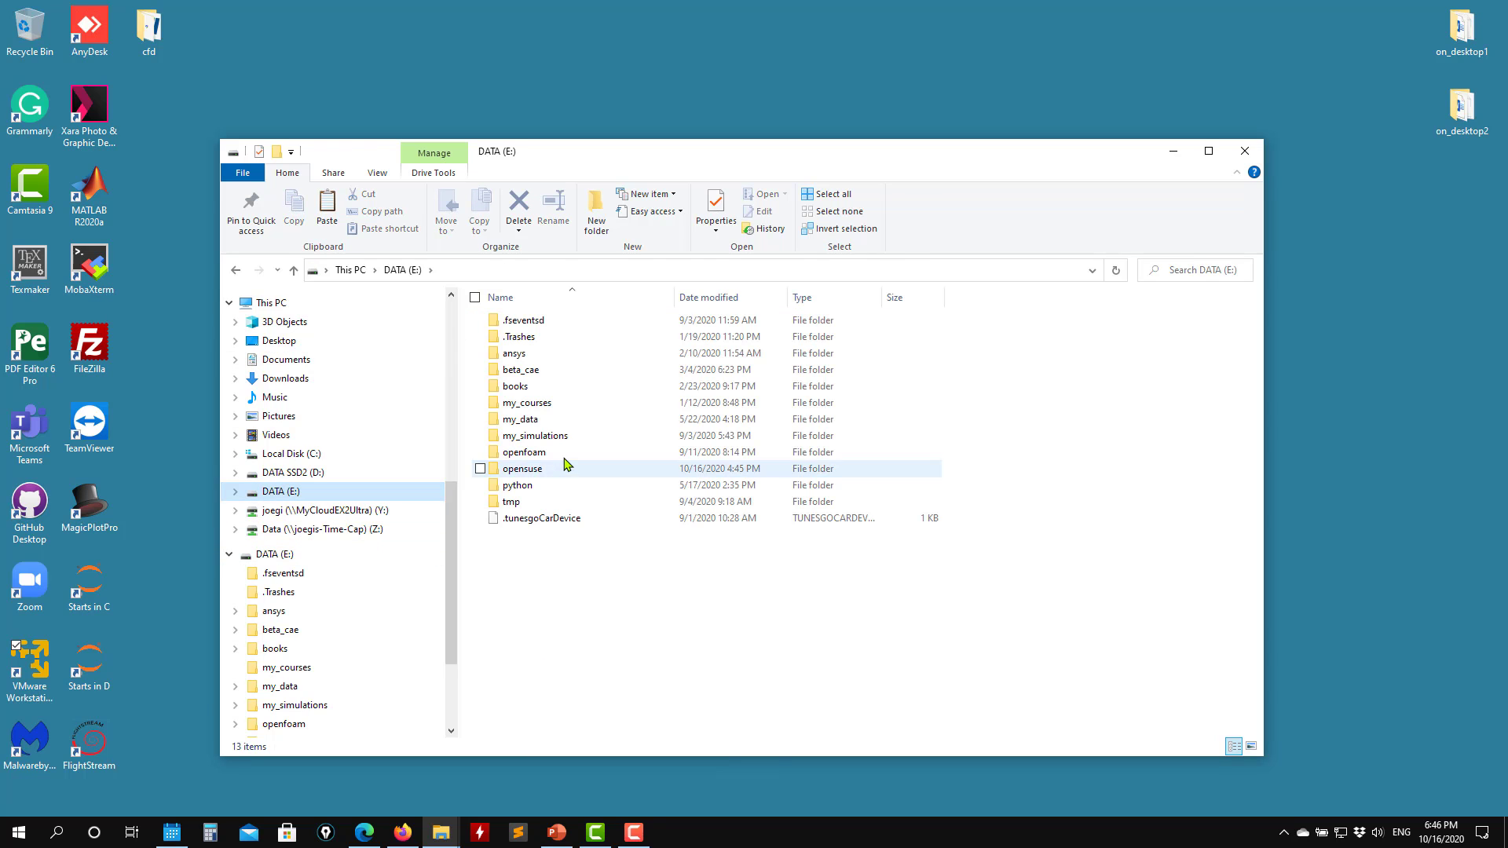
left_click(299, 474)
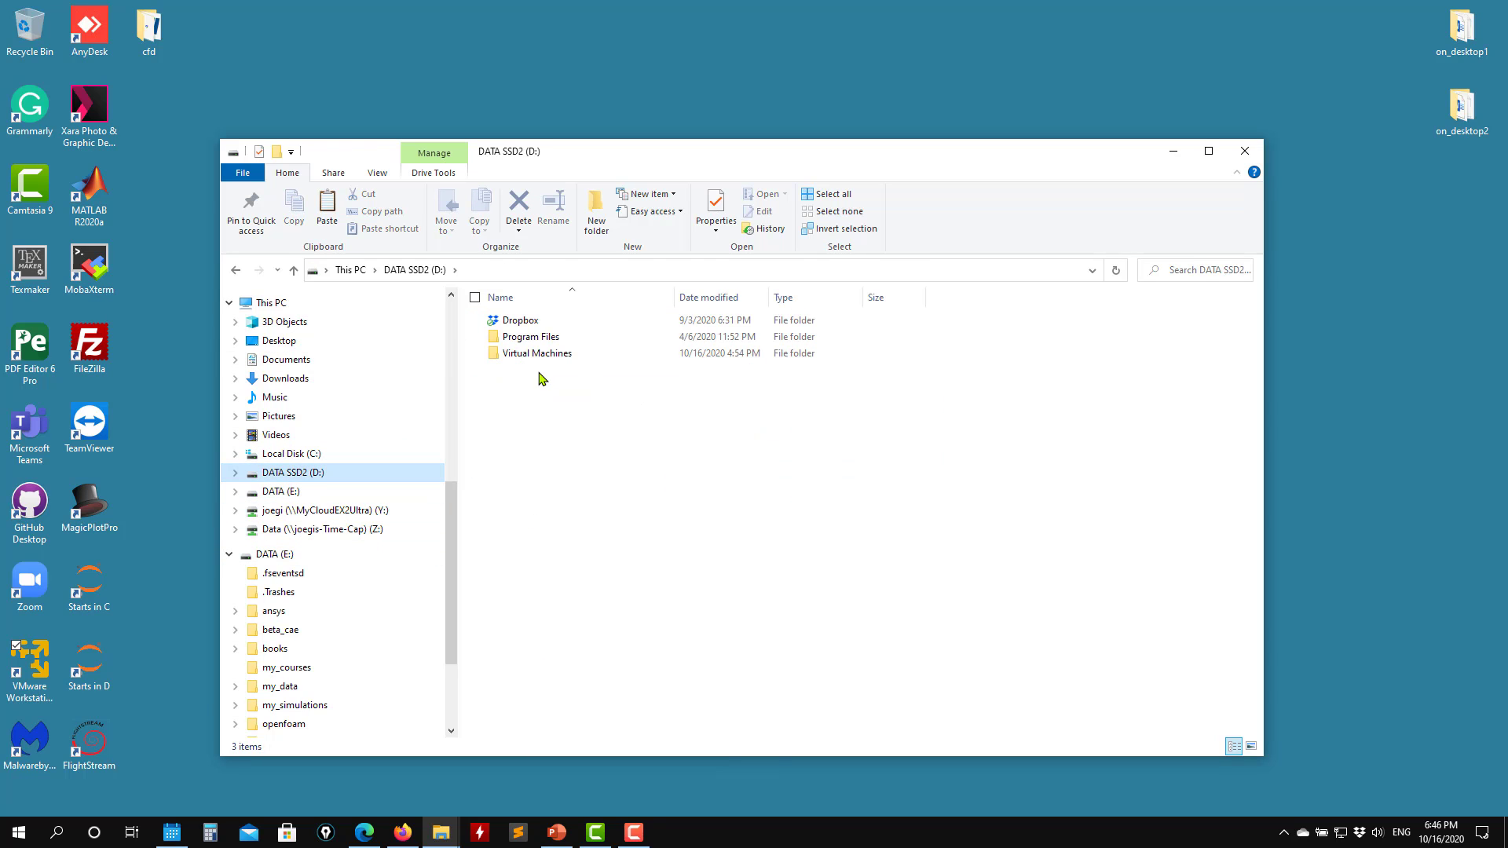
double_click(638, 353)
right_click(591, 423)
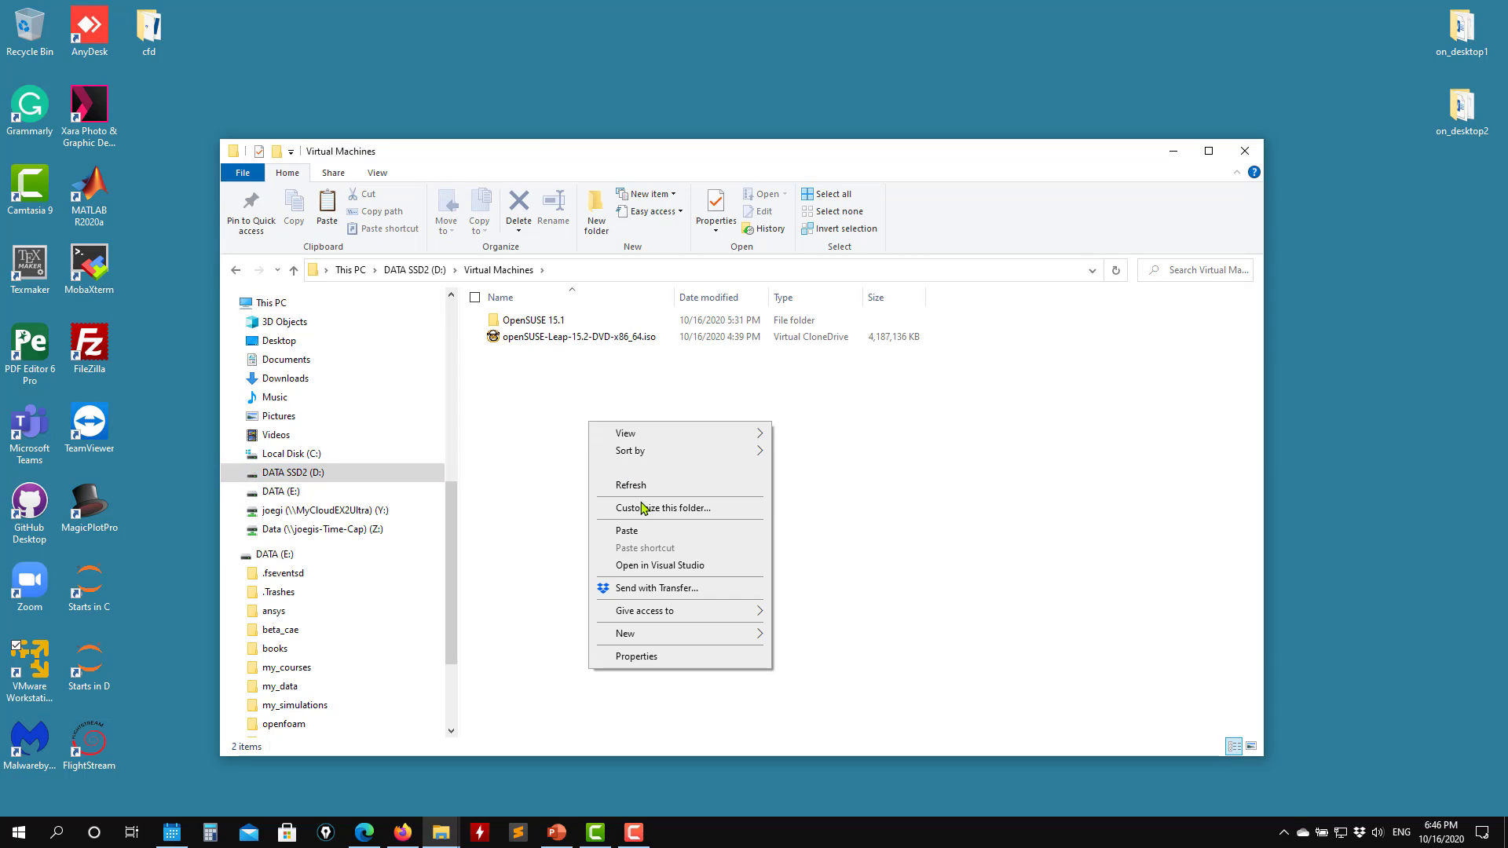
left_click(627, 531)
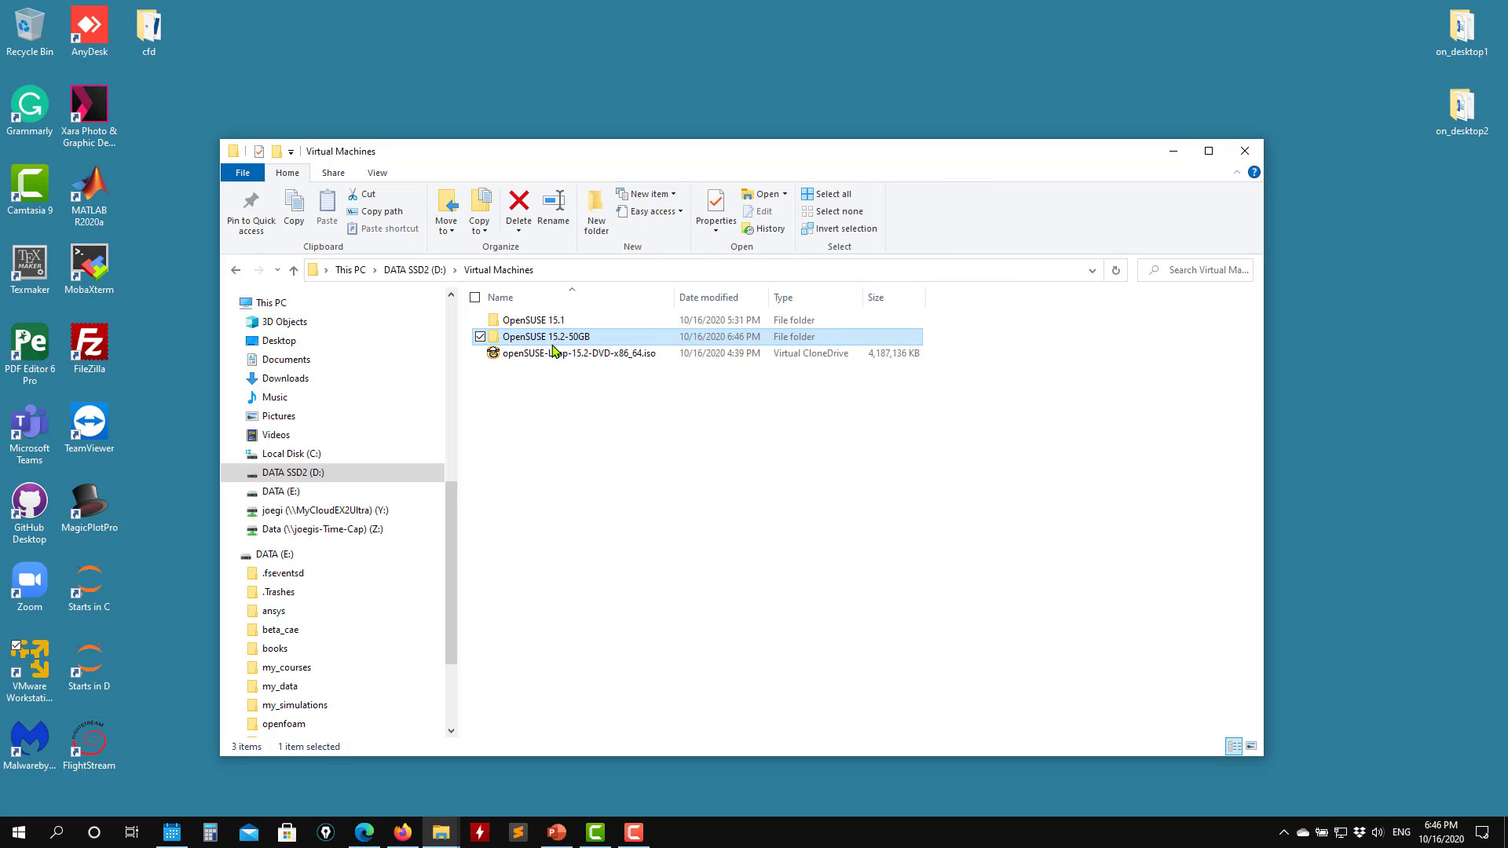
mouse_move(559, 339)
- Launch VMware Workstation 16 Player and select the OpenSUSE 15.2-50GB virtual machine in the library
left_click(159, 289)
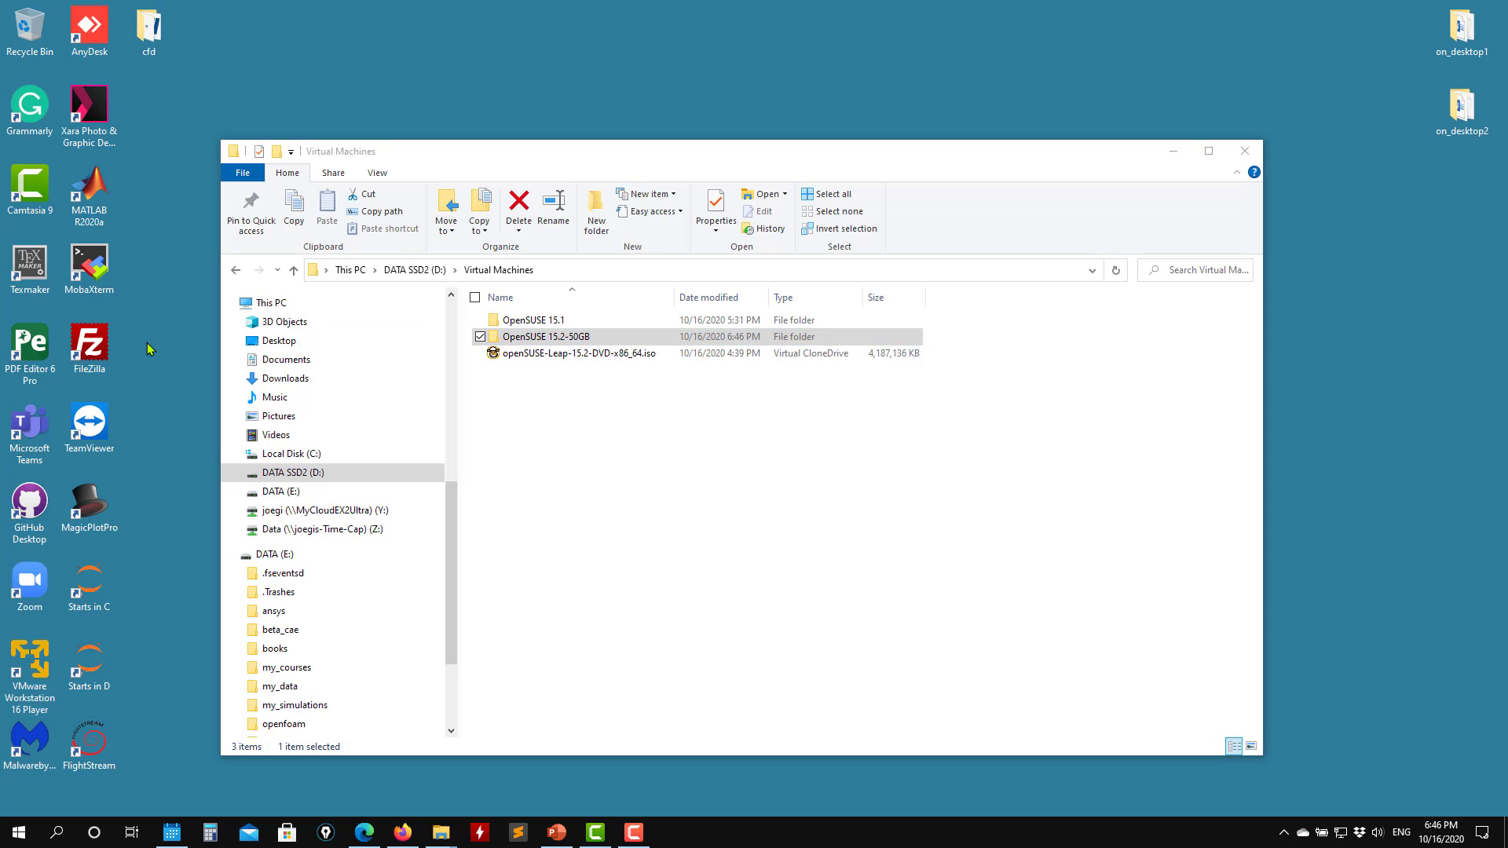
double_click(29, 677)
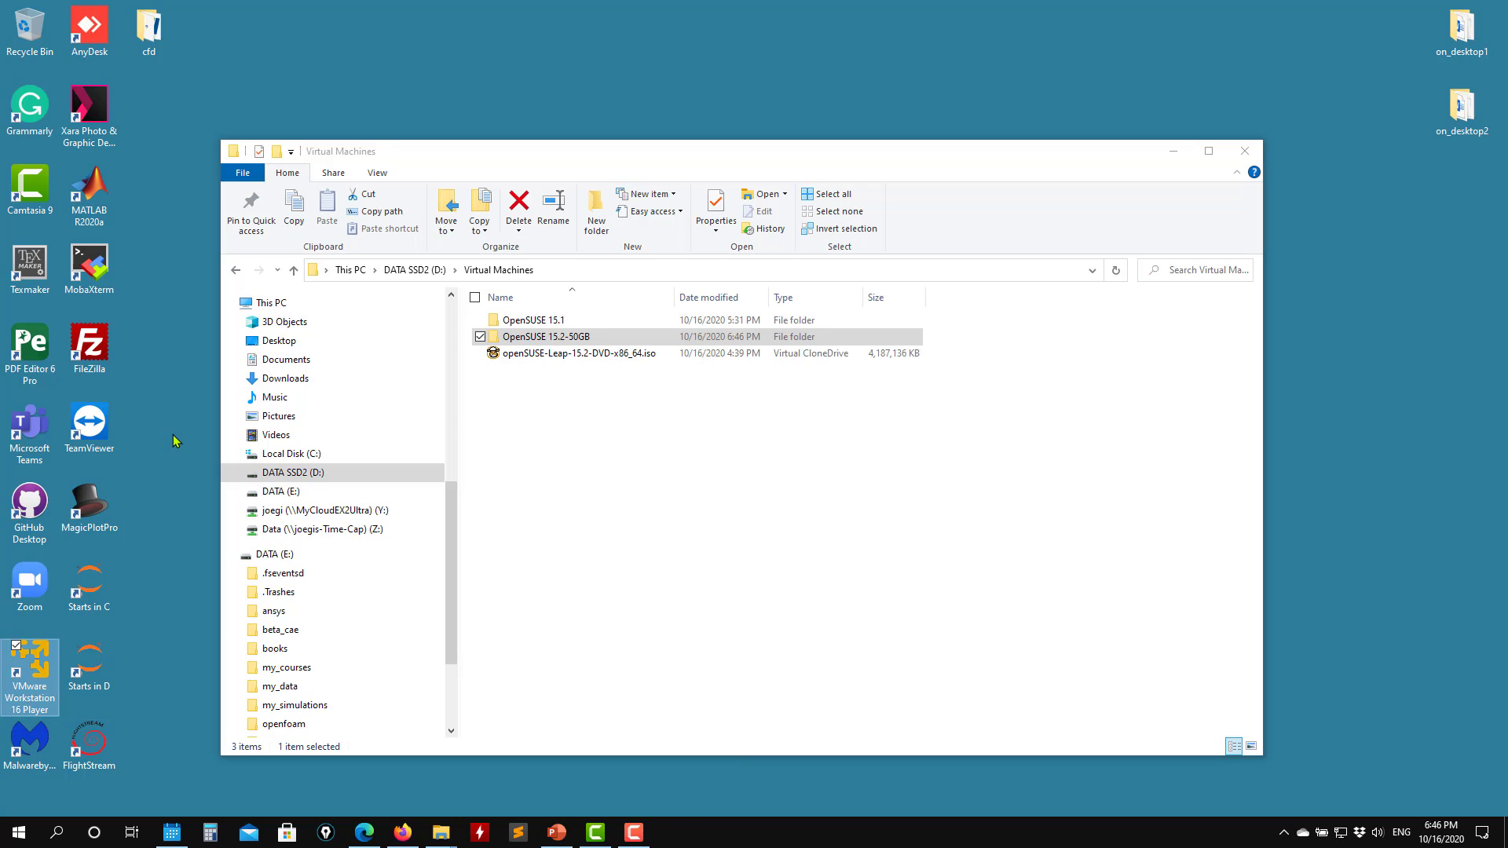
left_click(263, 263)
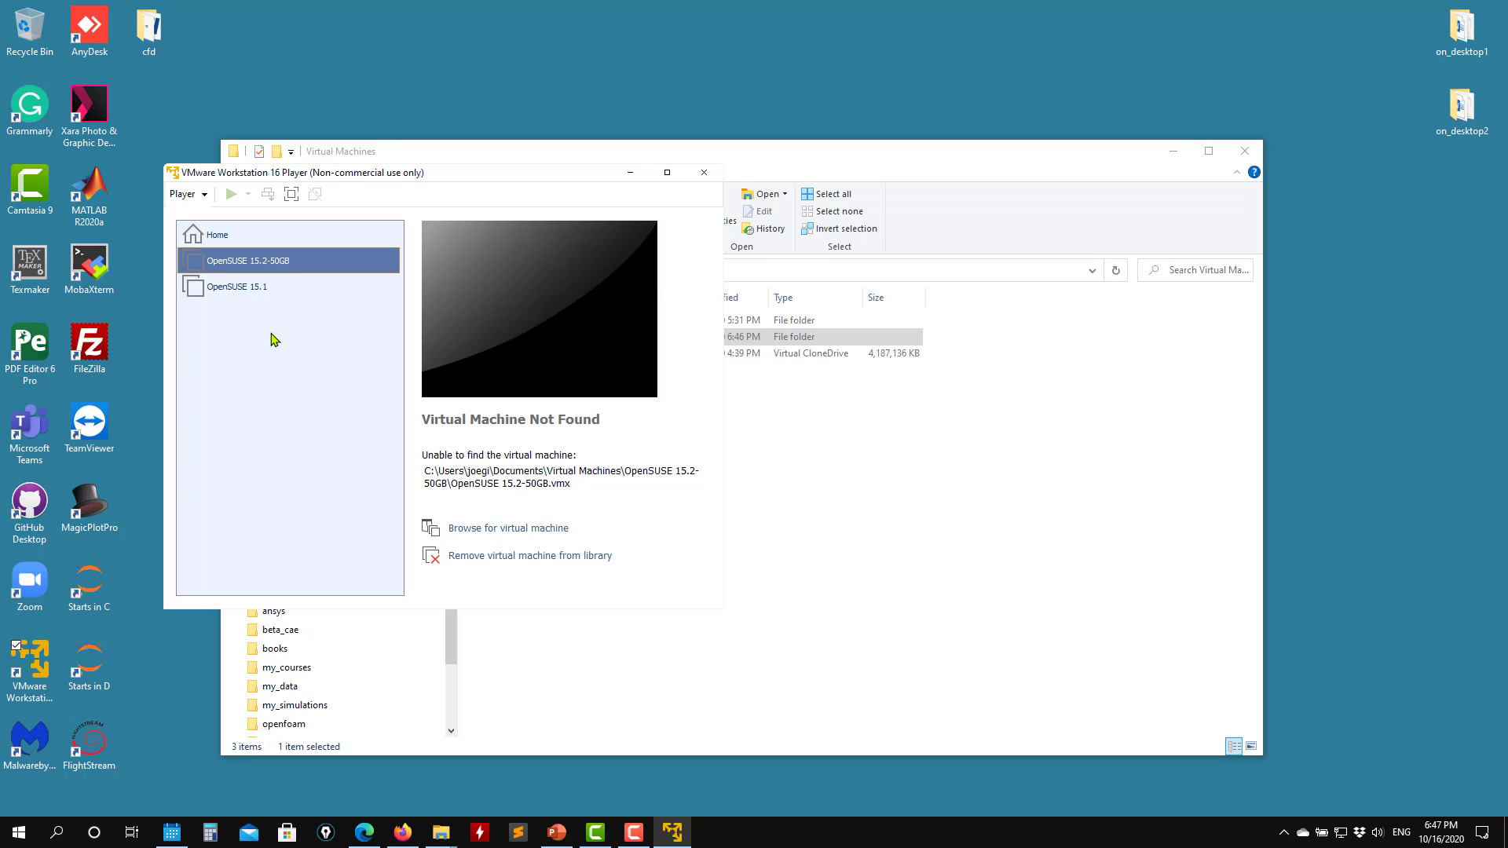
right_click(275, 263)
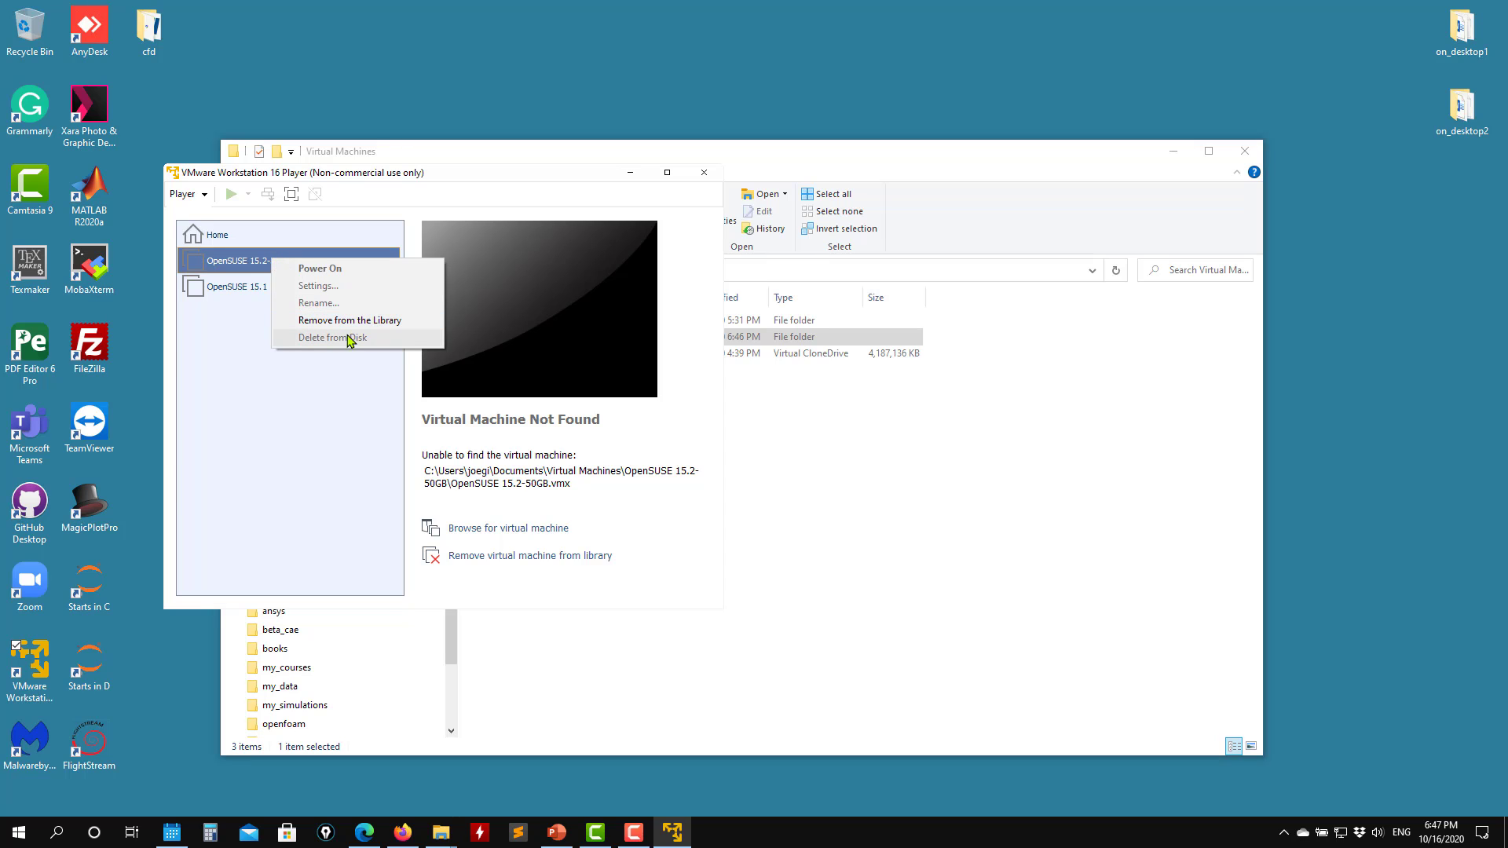
left_click(223, 384)
left_click(252, 290)
right_click(252, 291)
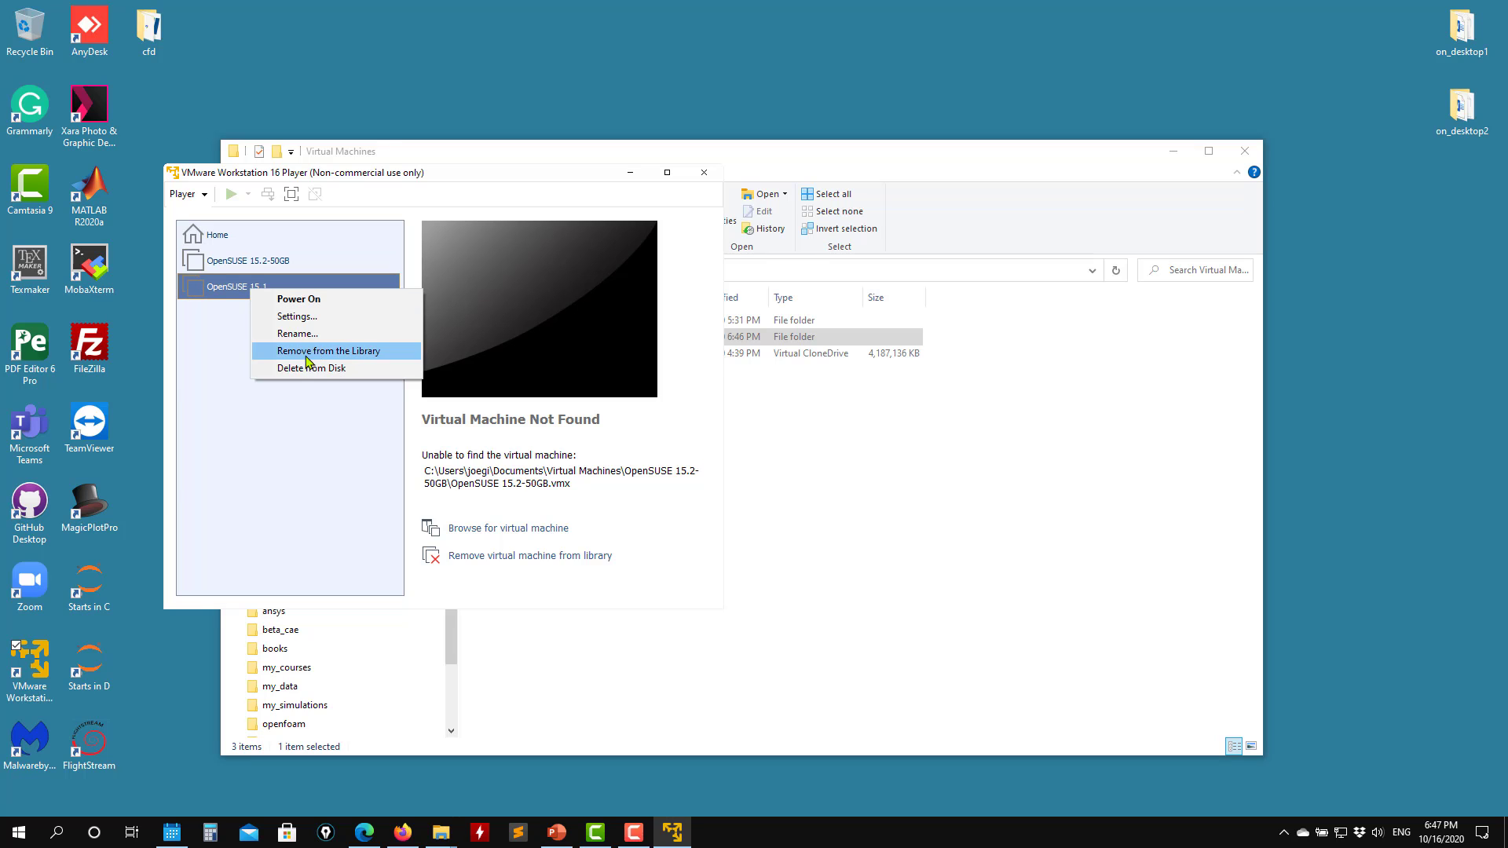
left_click(240, 433)
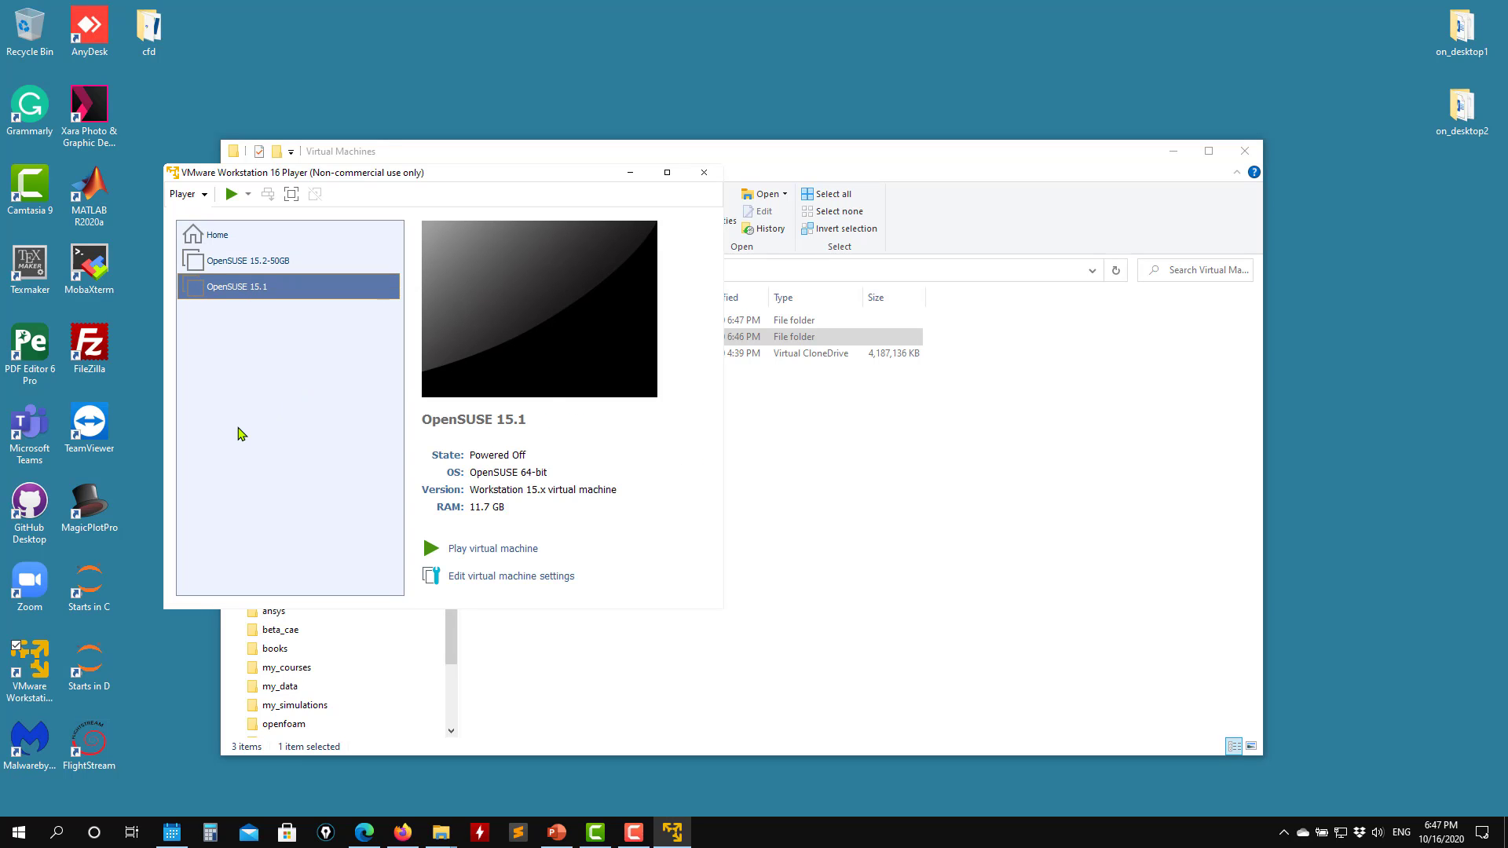
- Remove the OpenSUSE 15.2-50GB virtual machine from the library
left_click(284, 267)
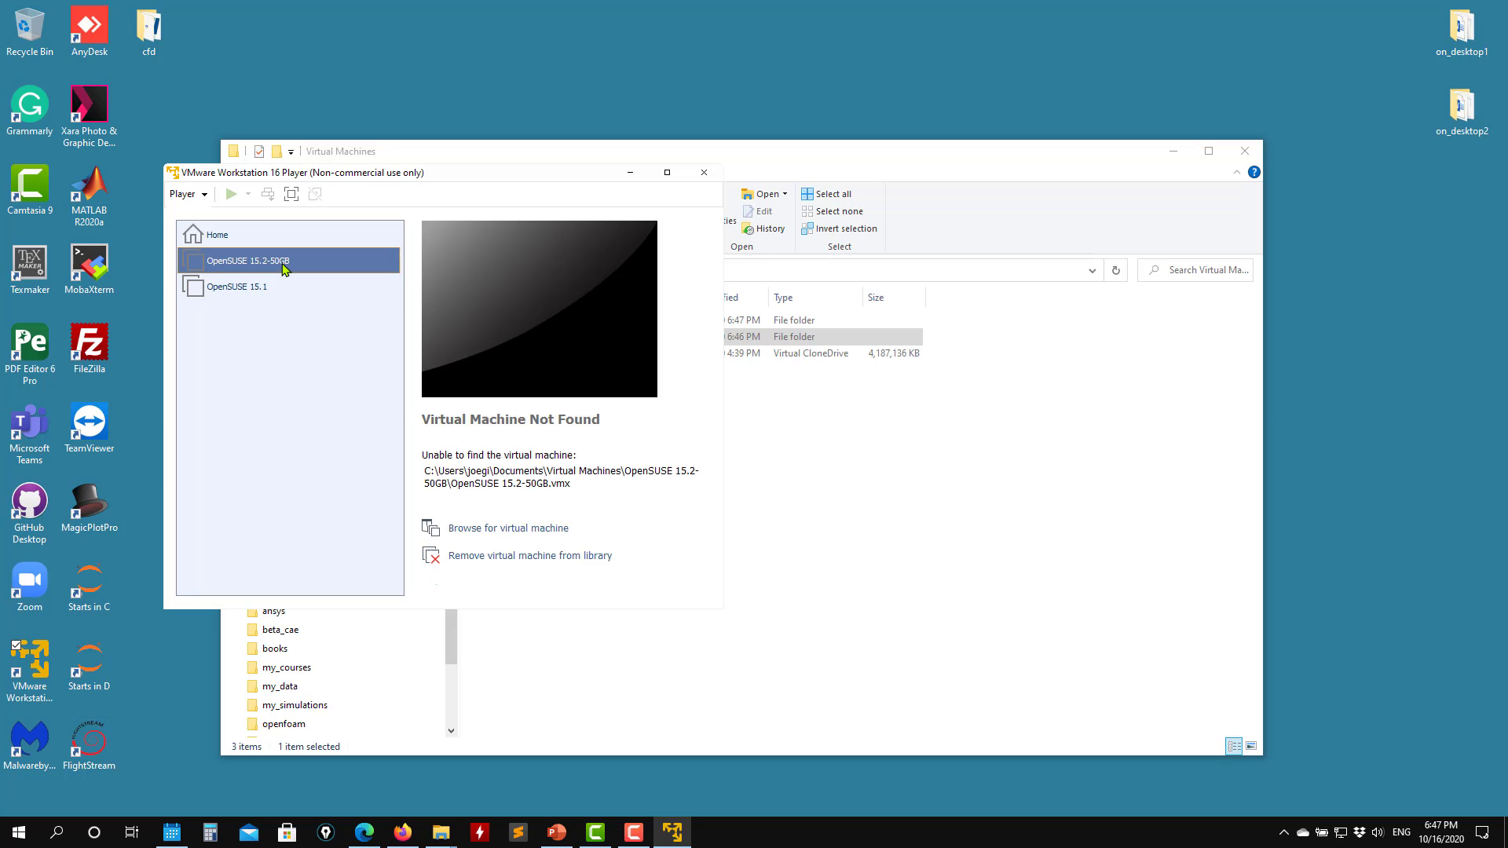
right_click(284, 268)
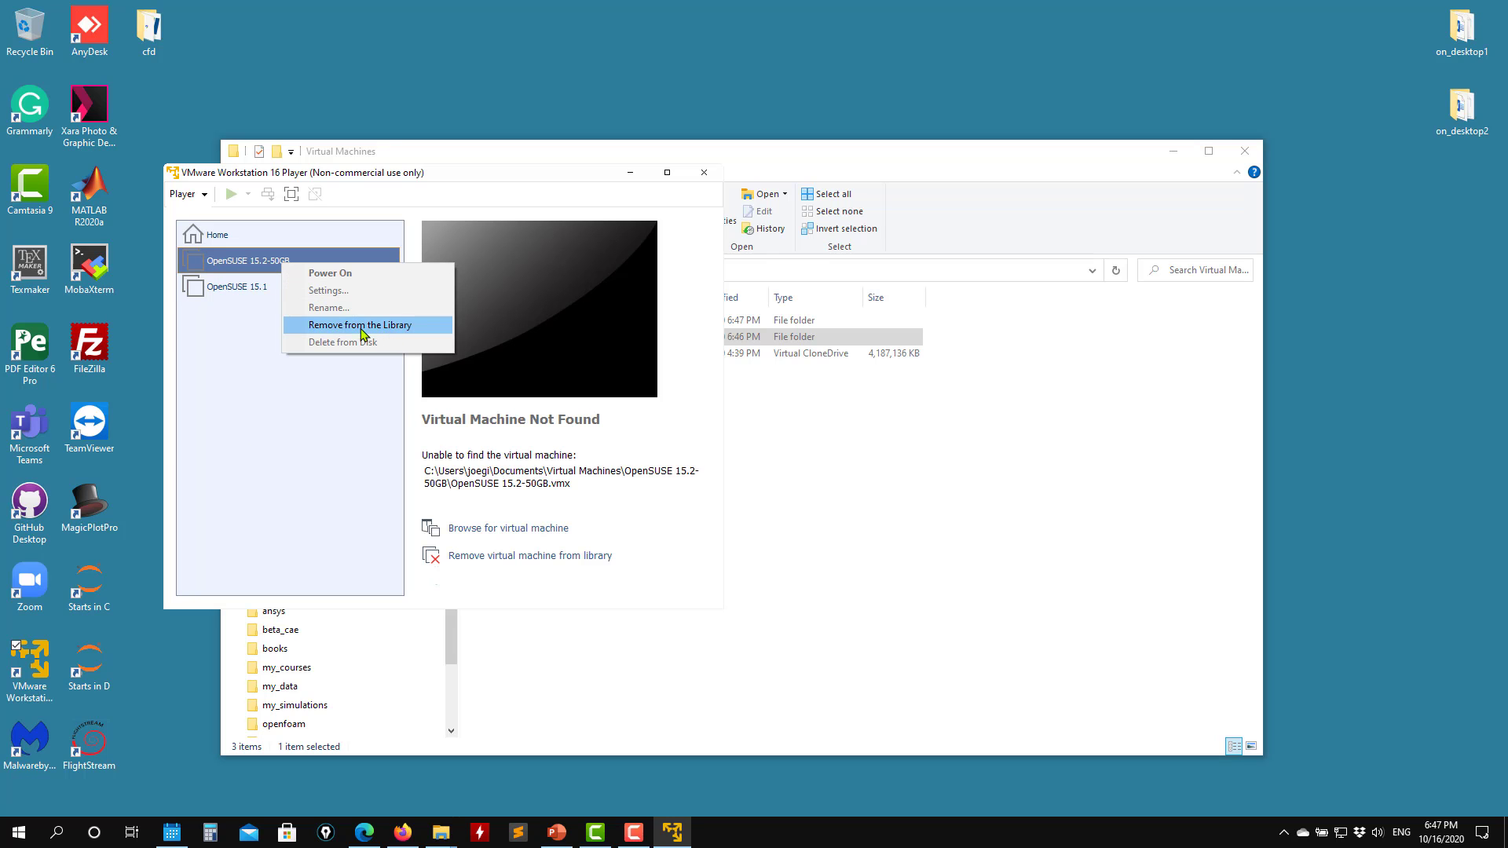
left_click(333, 325)
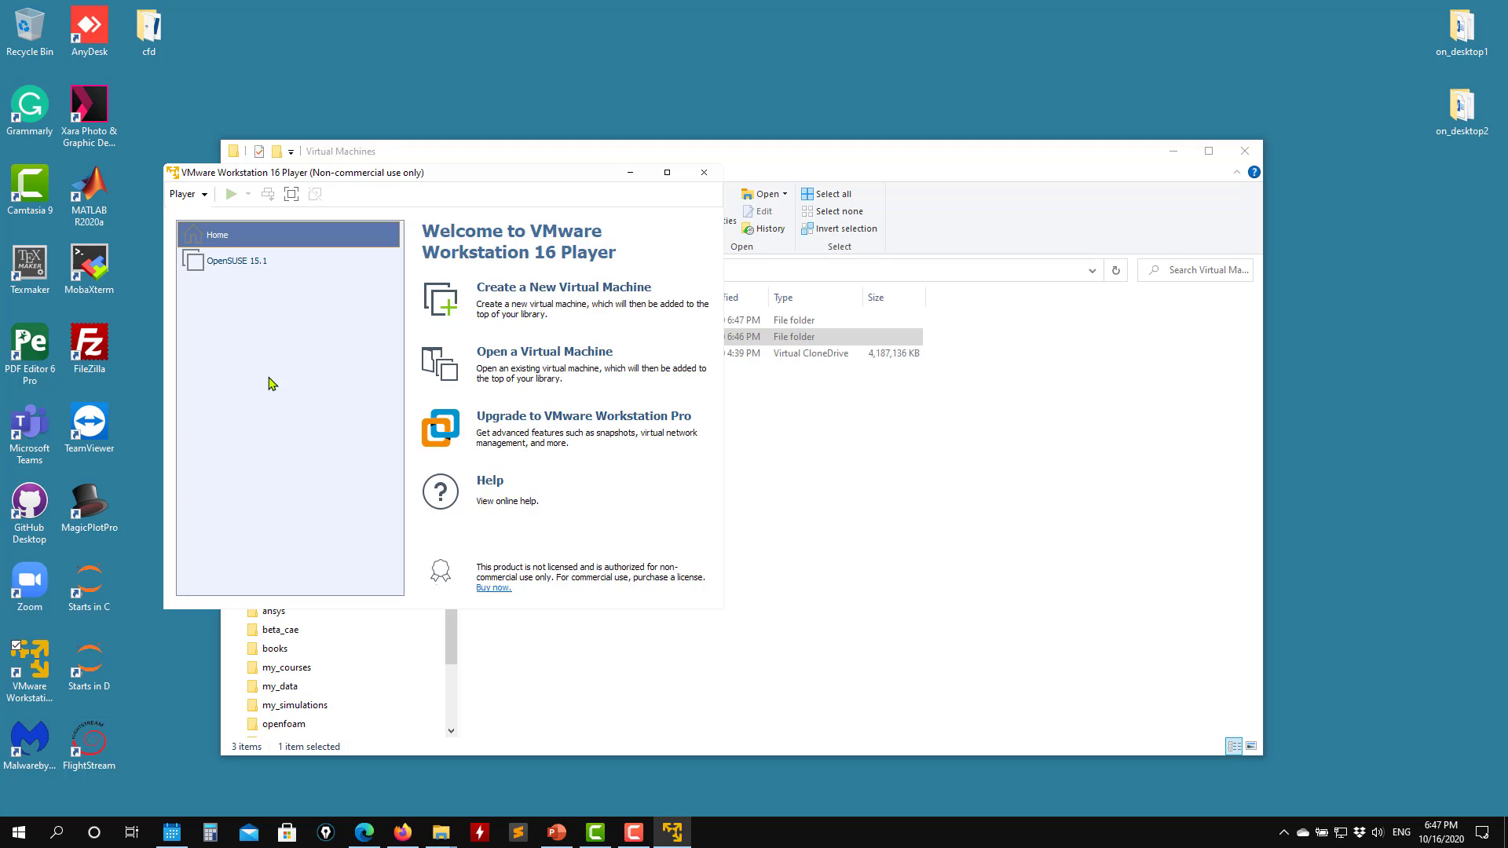
- Add the existing virtual machine OpenSUSE 15.2-50GB.vmx from D:\Virtual Machines\OpenSUSE 15.2-50GB to the library
left_click(569, 353)
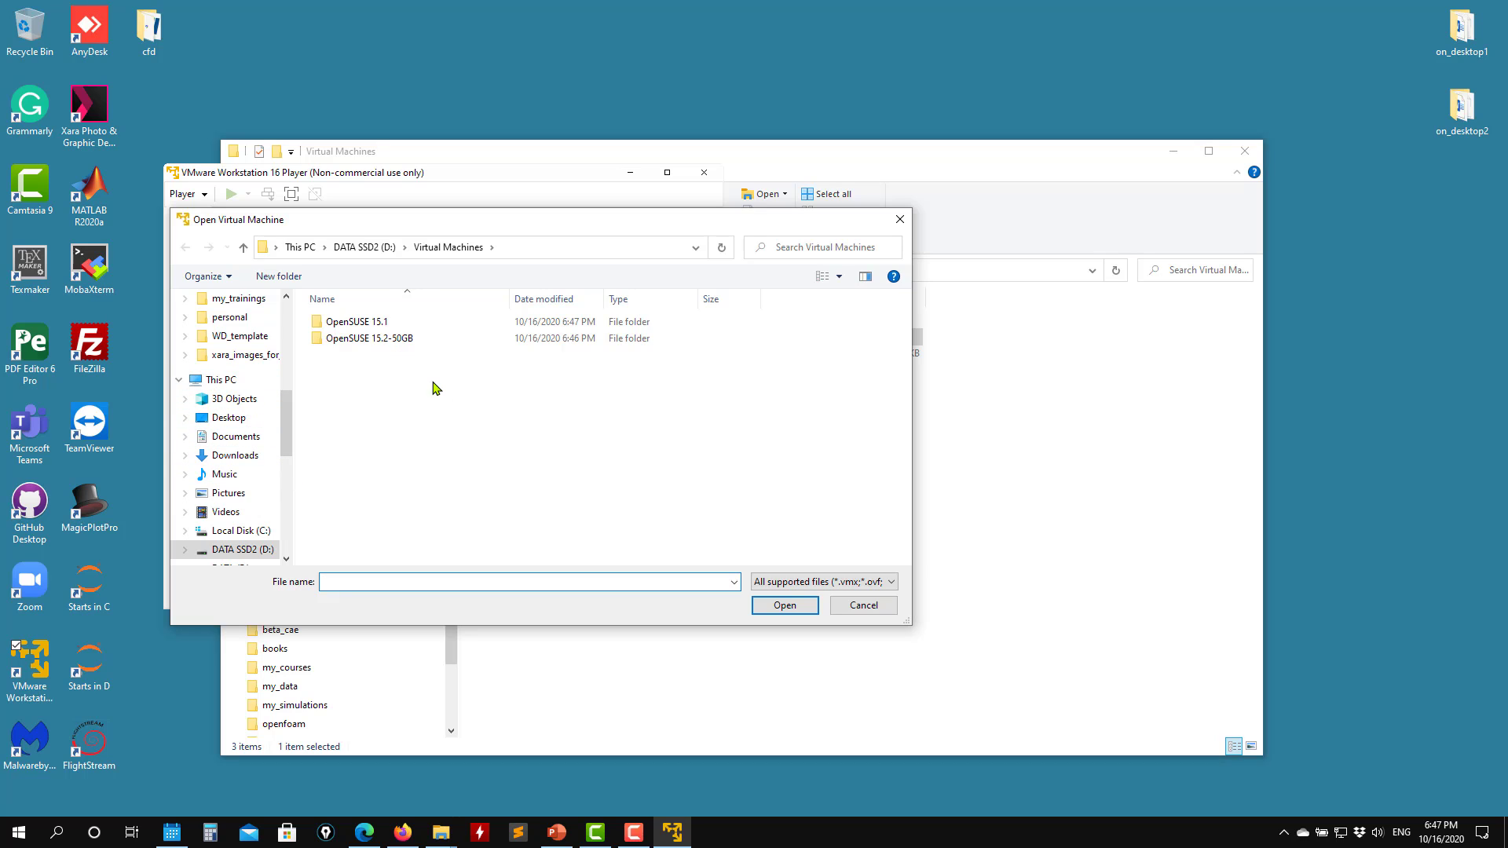
double_click(356, 346)
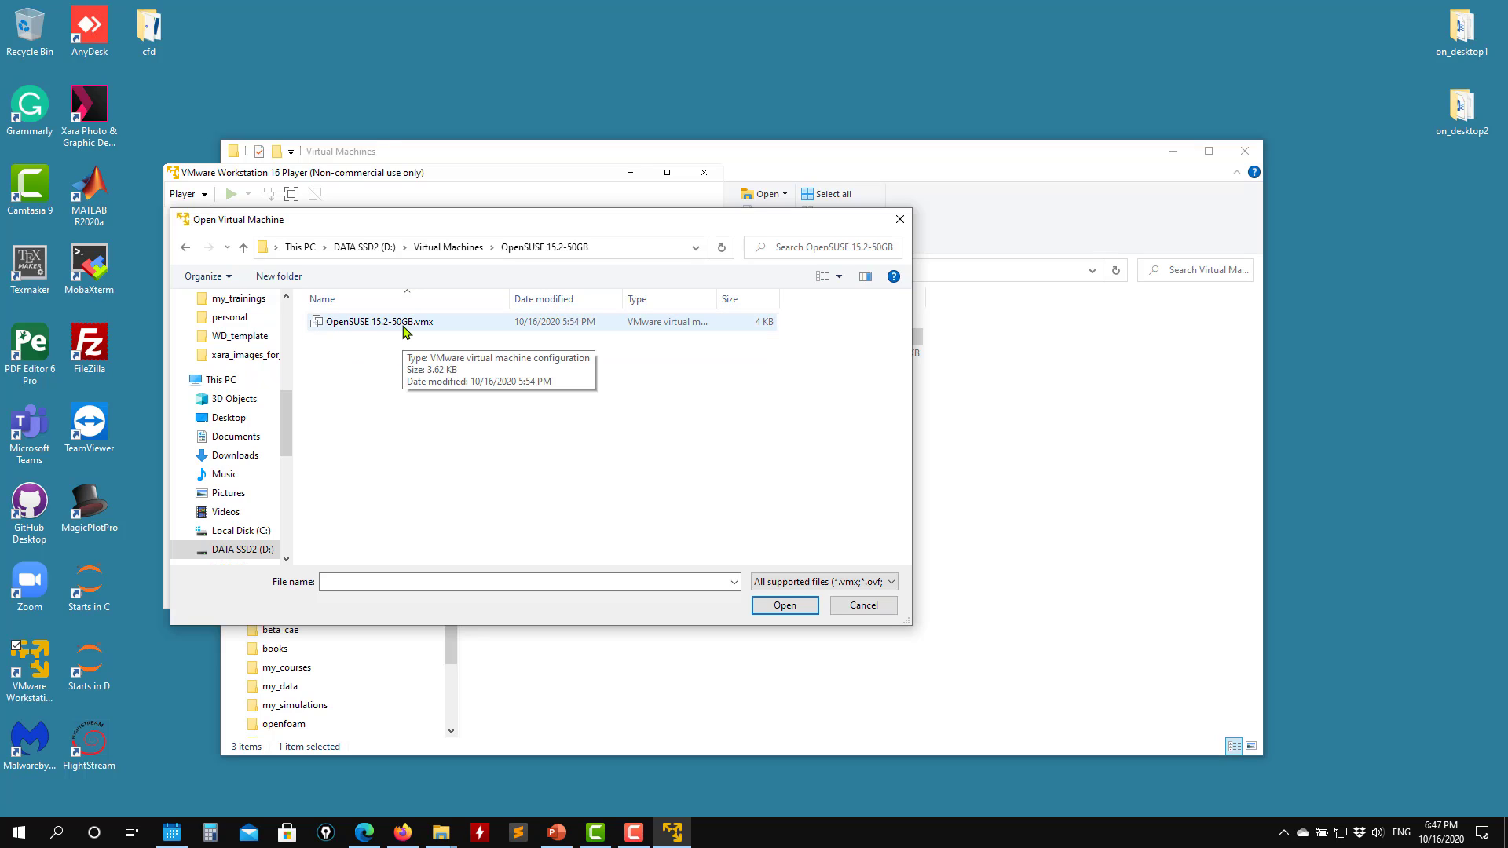
left_click(403, 331)
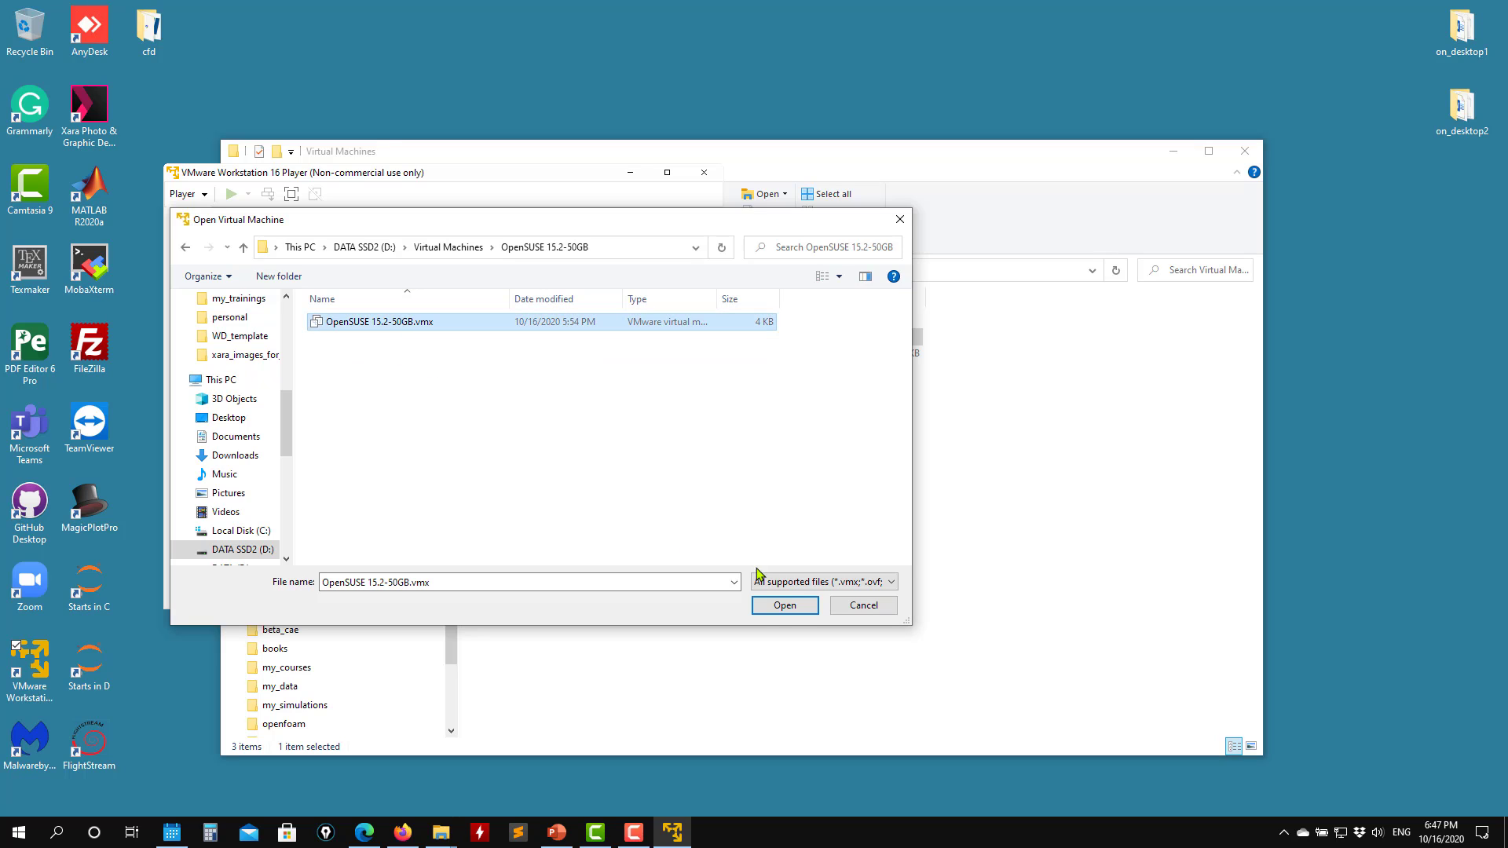
left_click(783, 607)
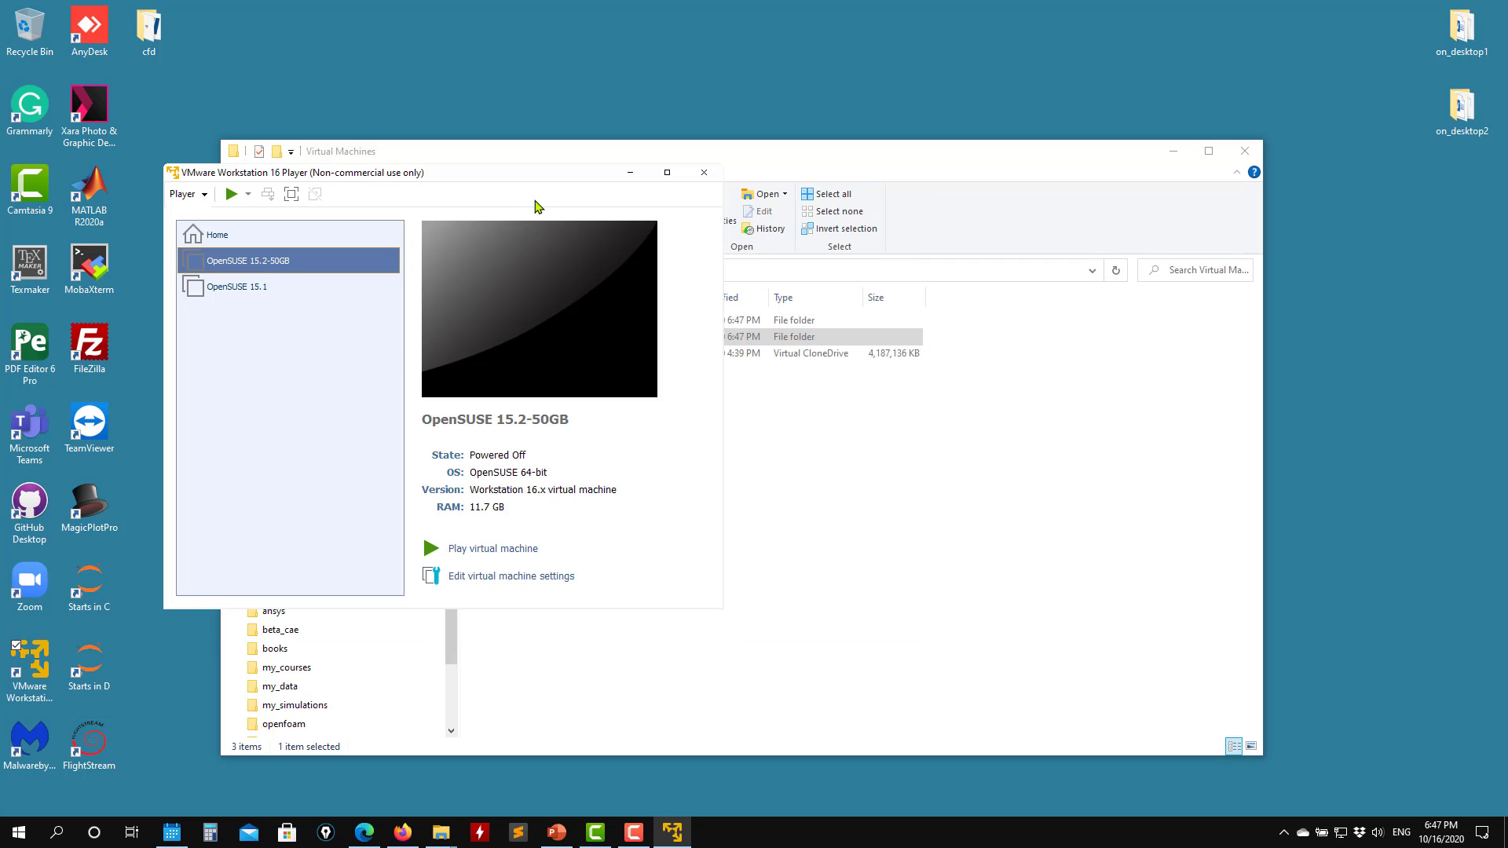
- Switch to File Explorer, examine the files inside the OpenSUSE 15.2-50GB folder and return to Virtual Machines
left_click(960, 161)
left_click_drag(959, 161, 1177, 191)
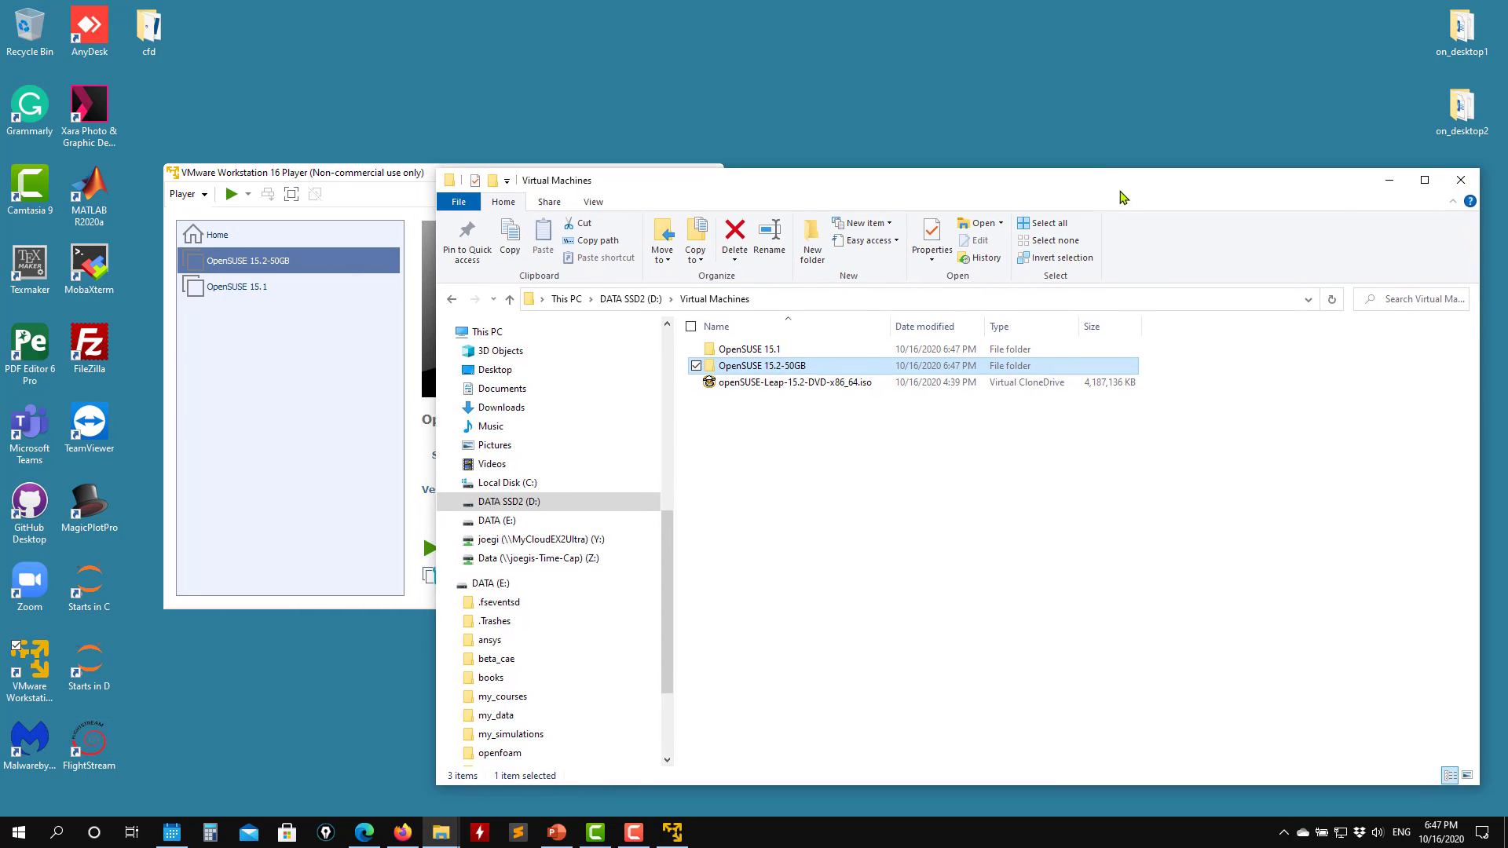
double_click(781, 368)
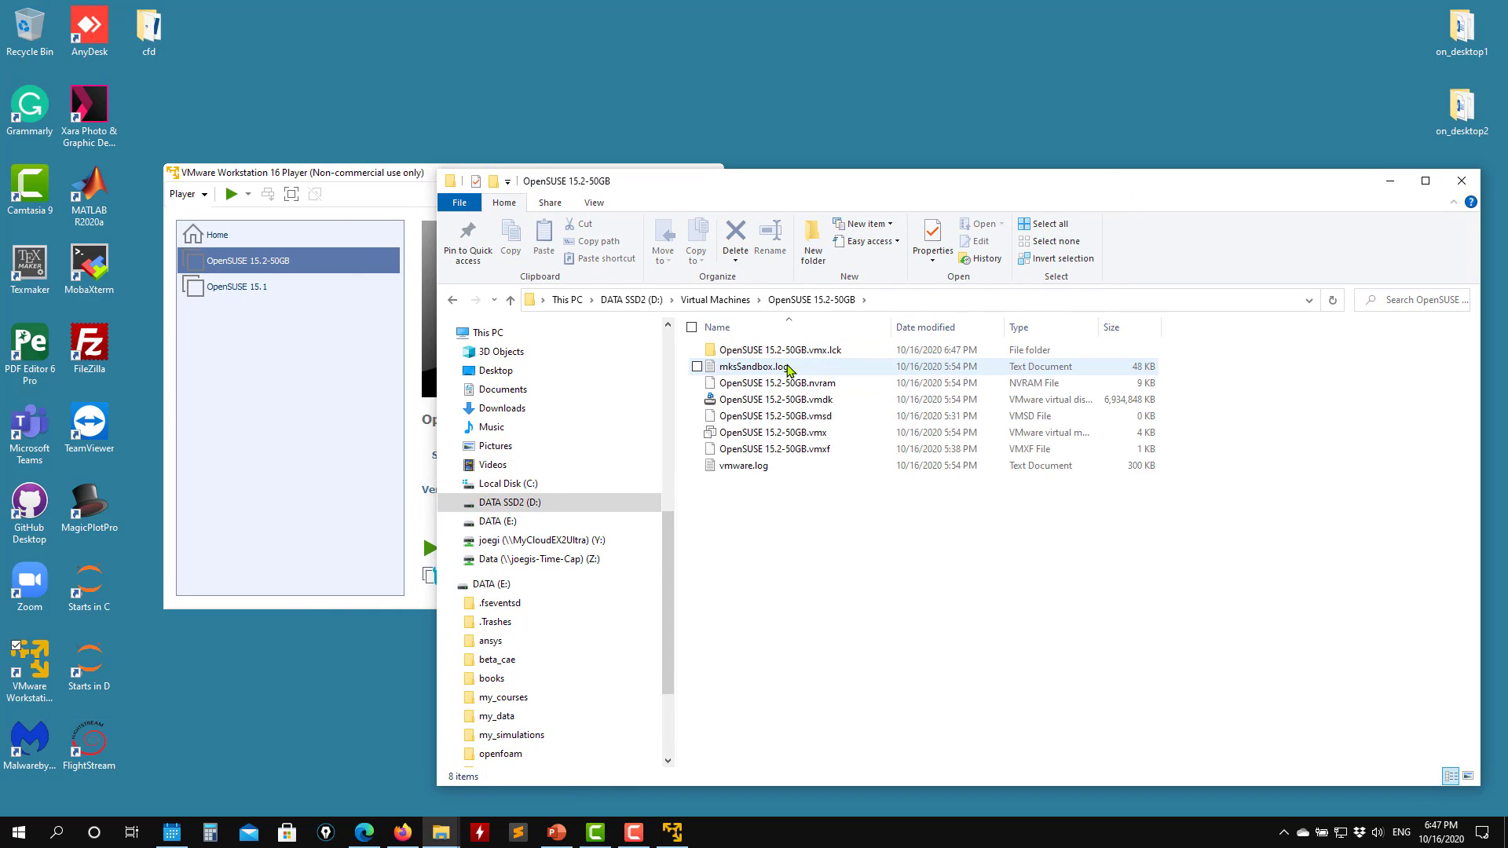
left_click(511, 299)
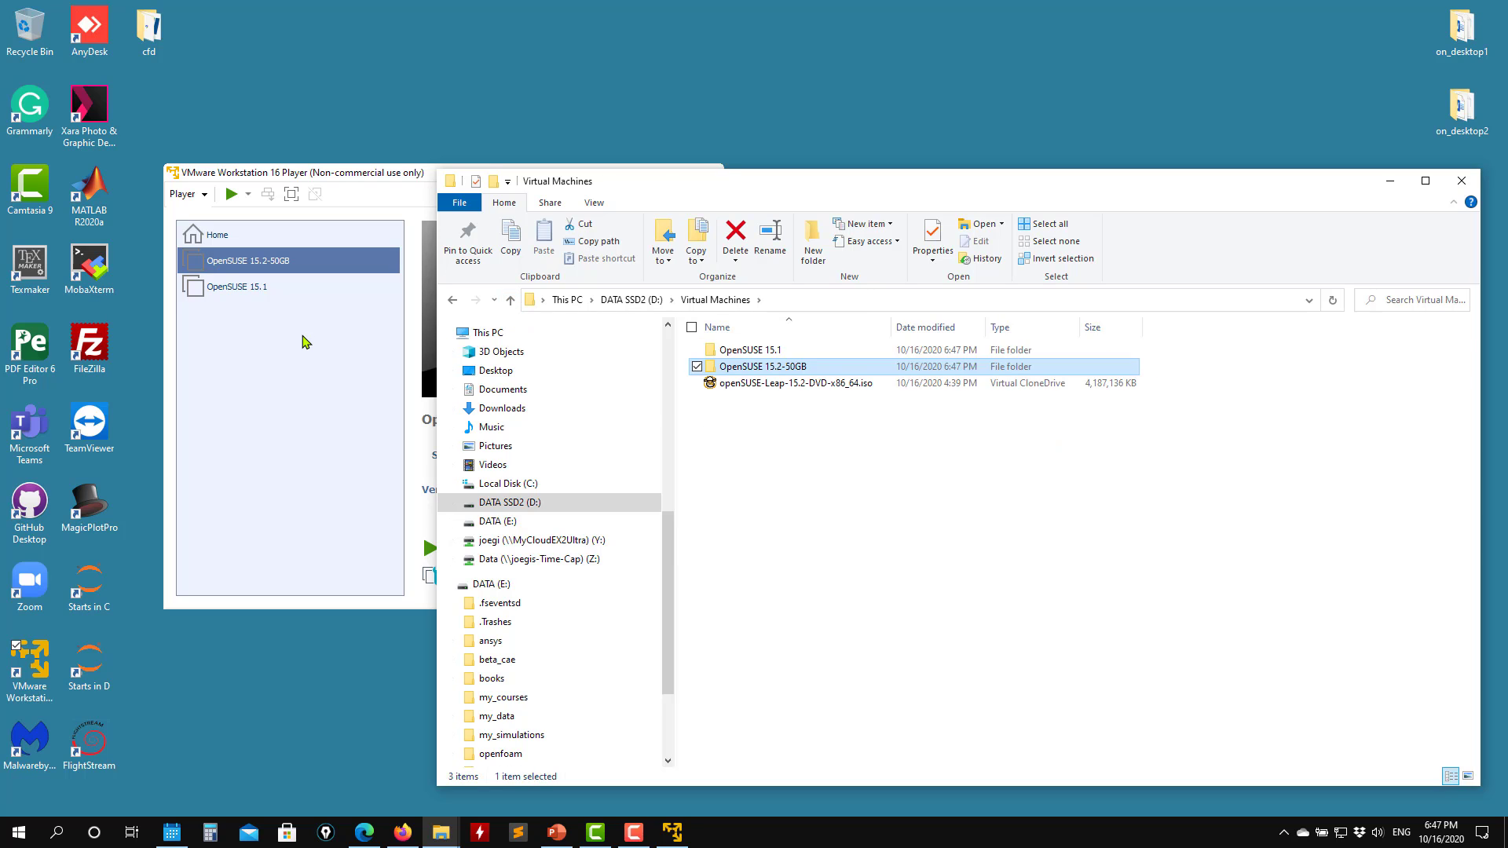
- Switch back to VMware Player and review the hardware settings of OpenSUSE 15.2-50GB without changing them
left_click(361, 404)
left_click_drag(412, 177, 327, 51)
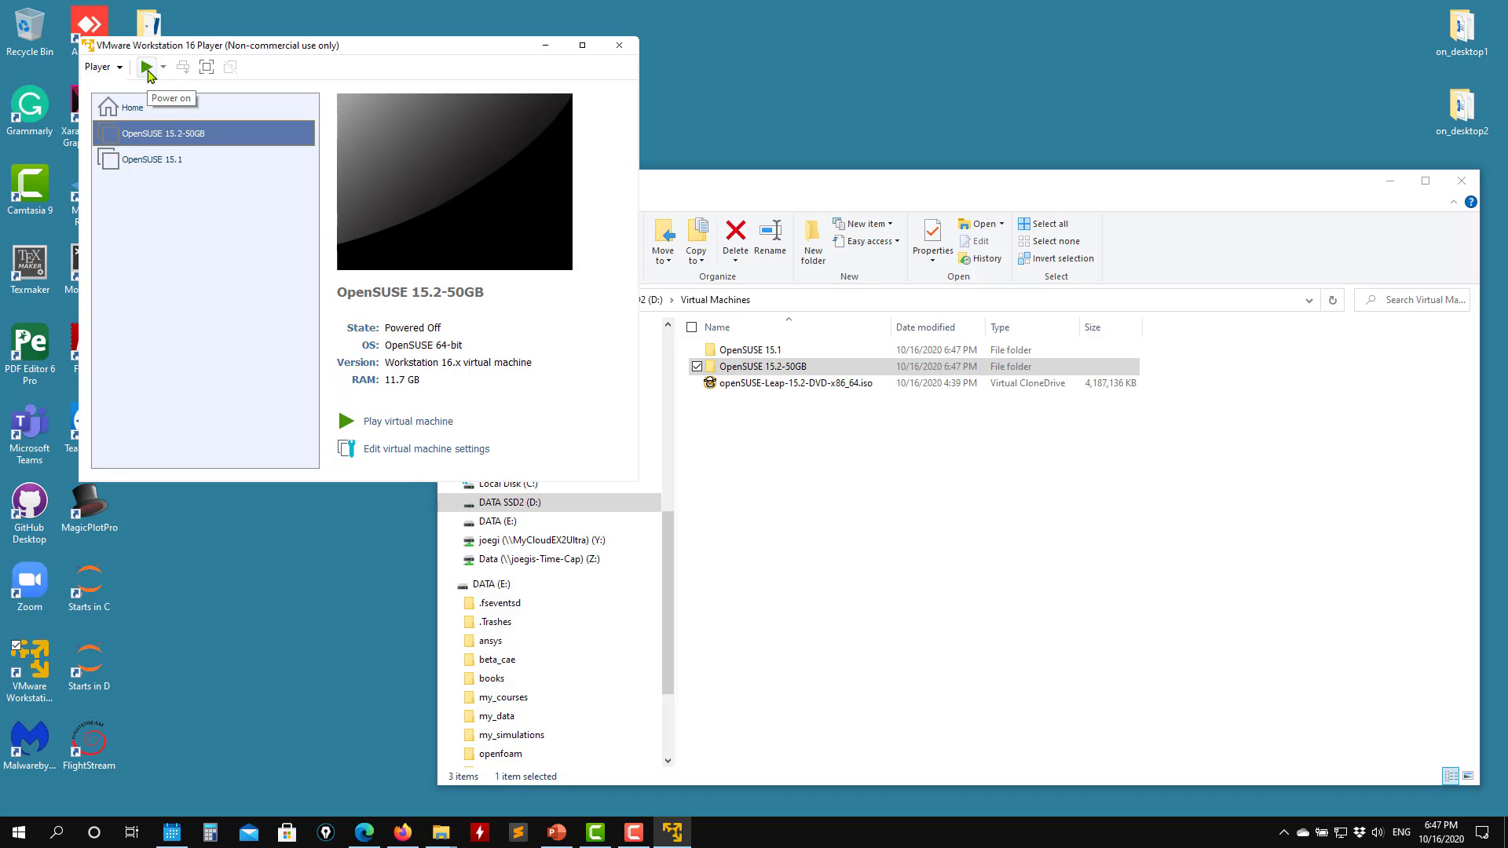
left_click(415, 454)
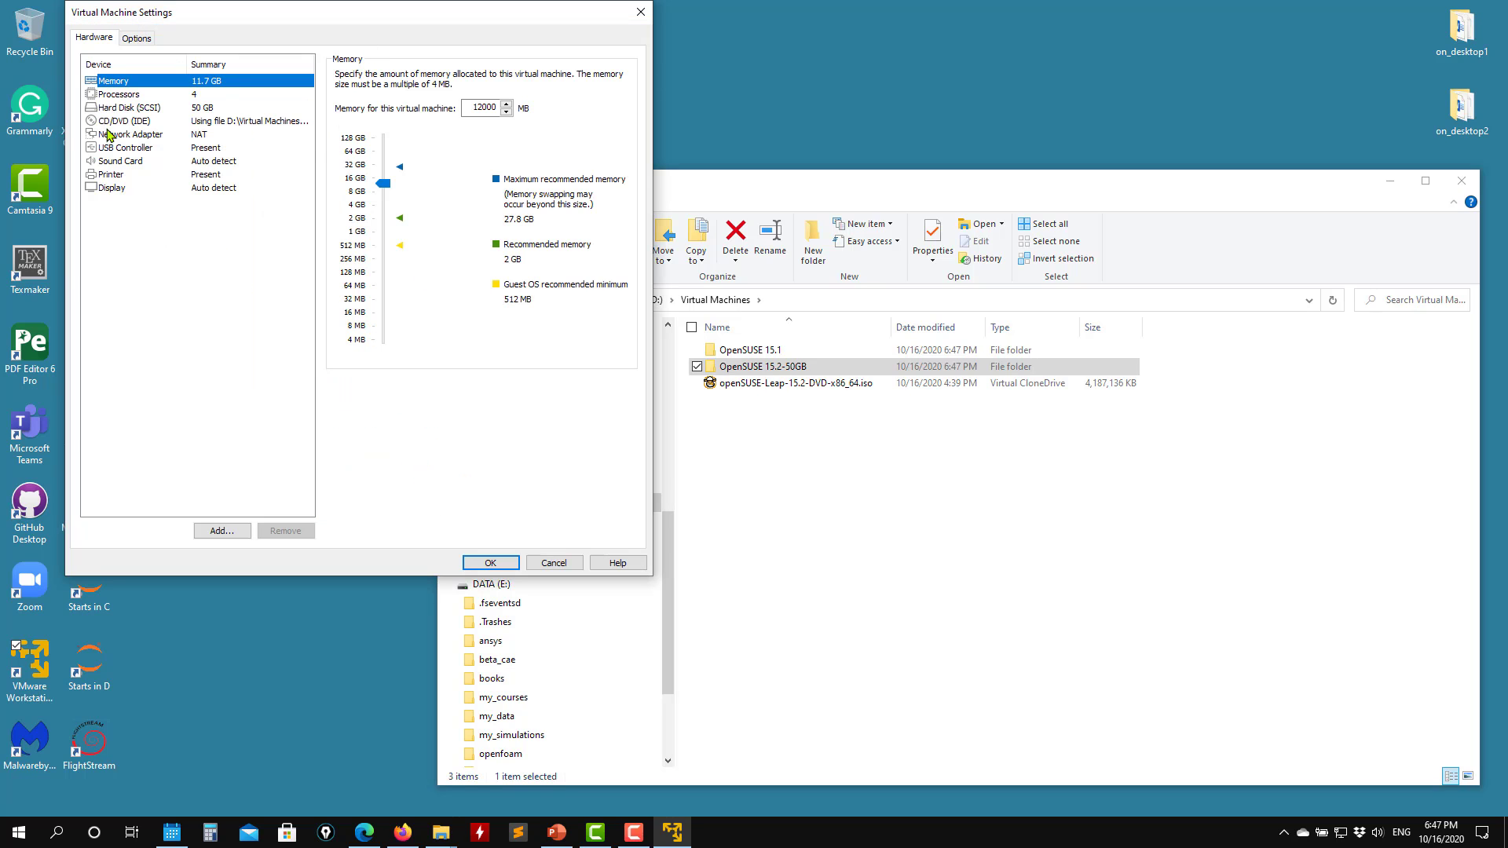
left_click(552, 563)
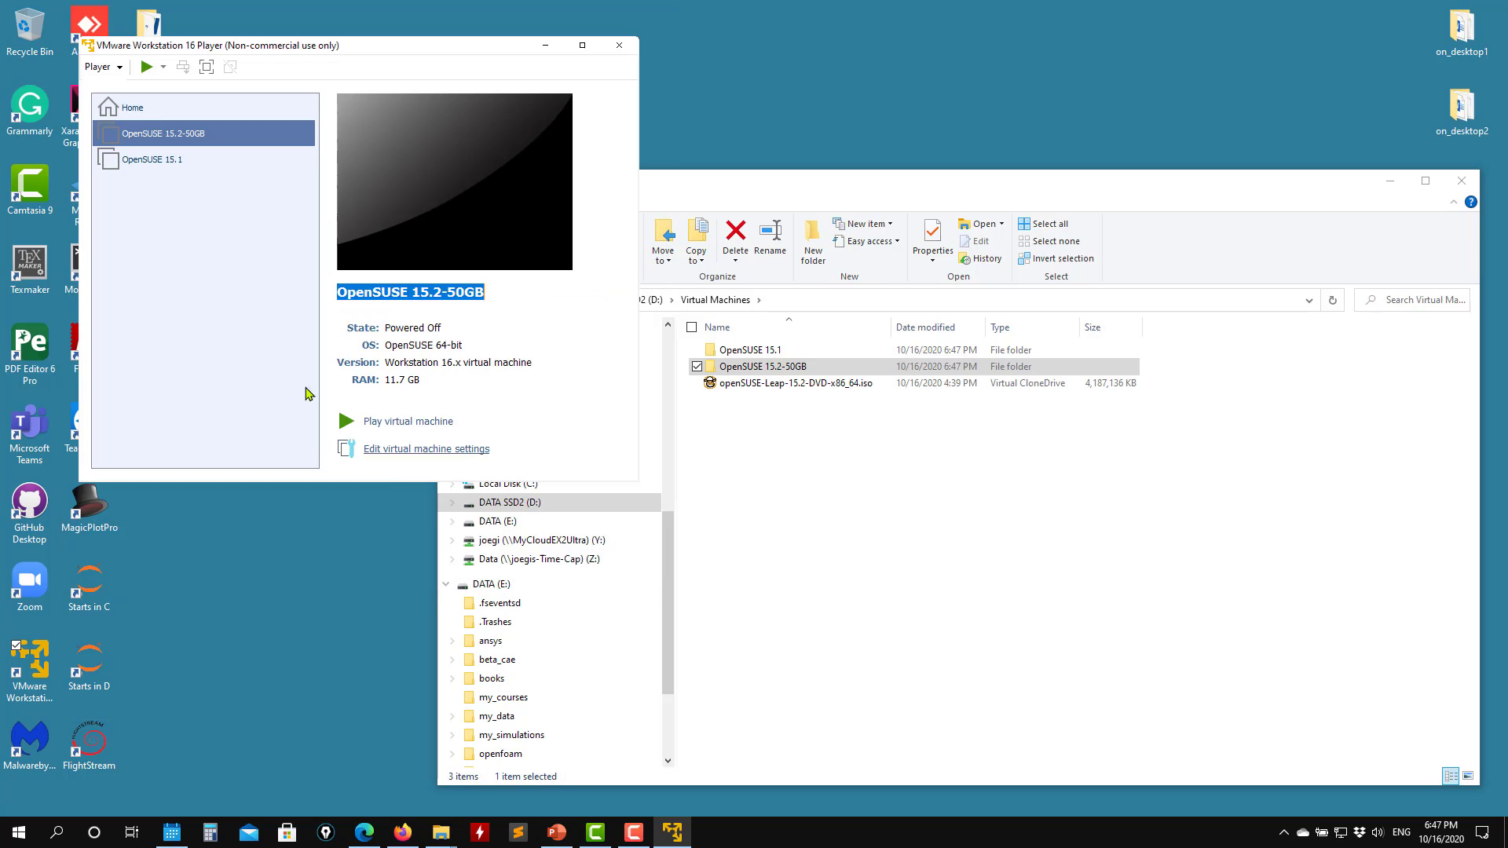
- Power on OpenSUSE 15.2-50GB, declare it as moved, boot openSUSE Leap 15.2 and minimize the File Explorer window
left_click(147, 68)
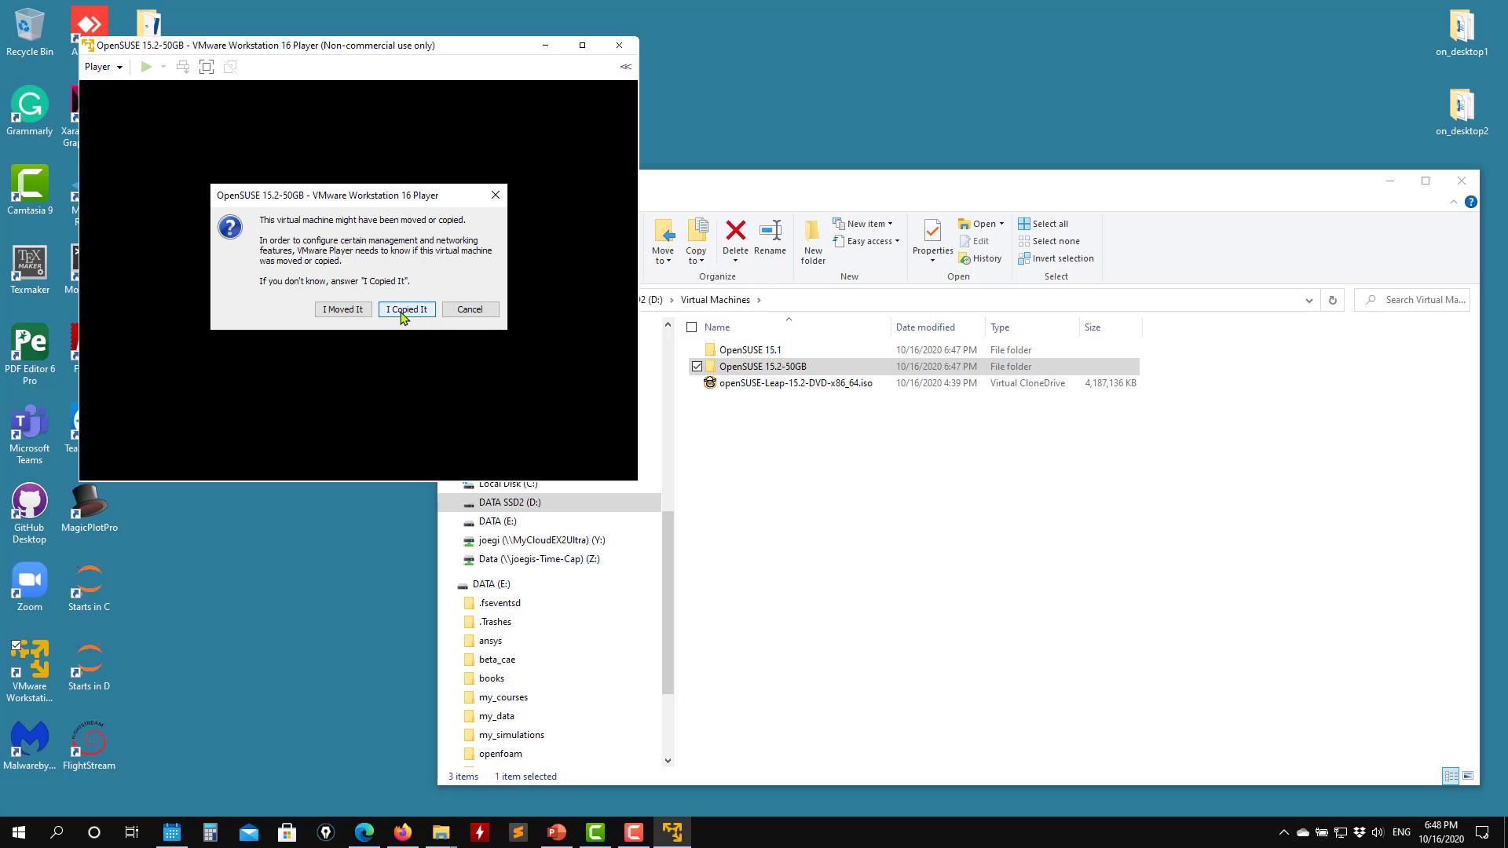
left_click(350, 312)
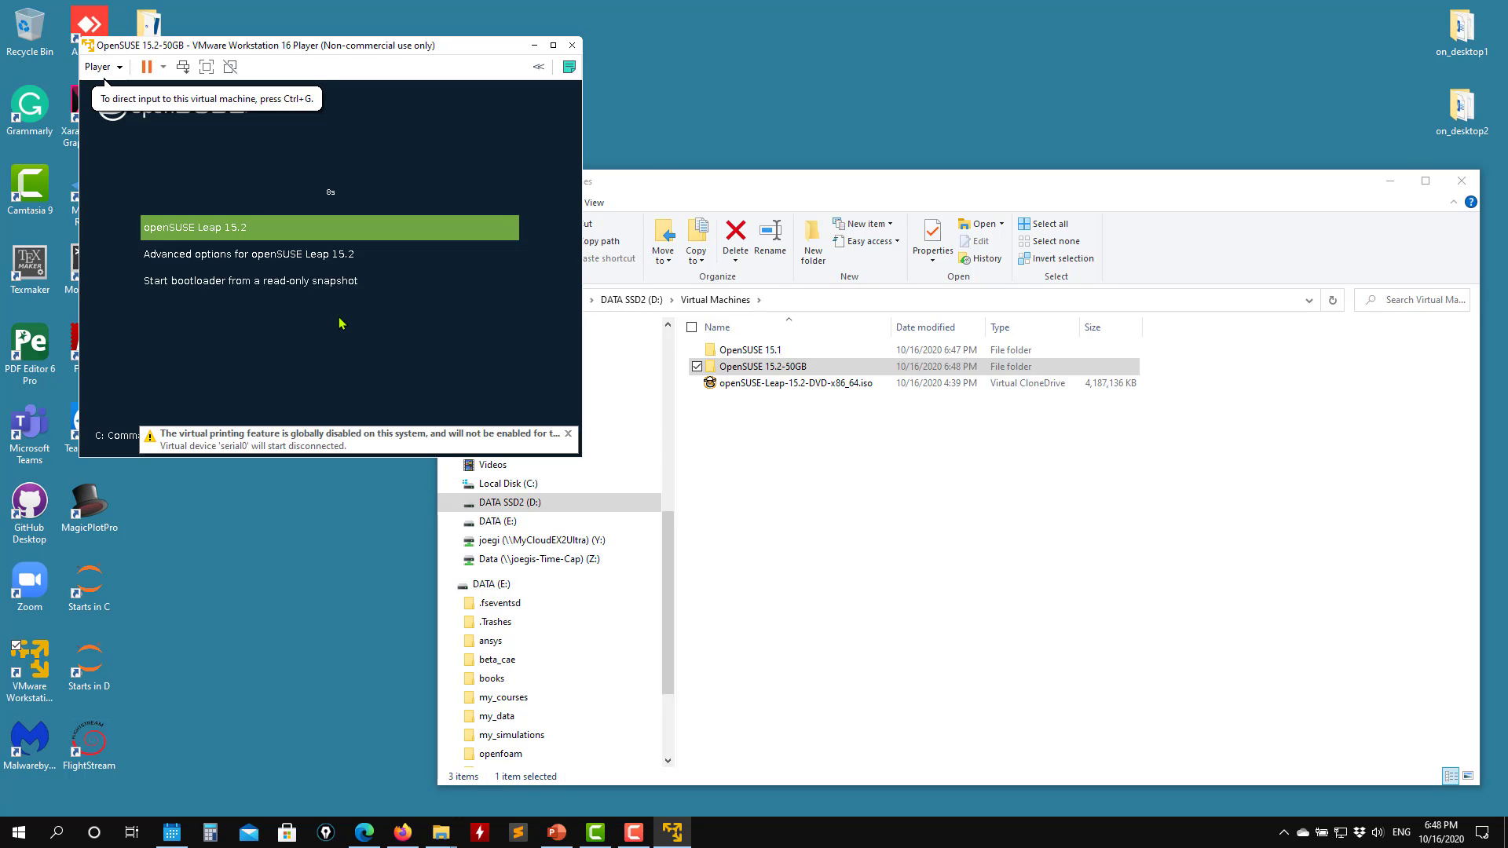
left_click(291, 363)
key("Return")
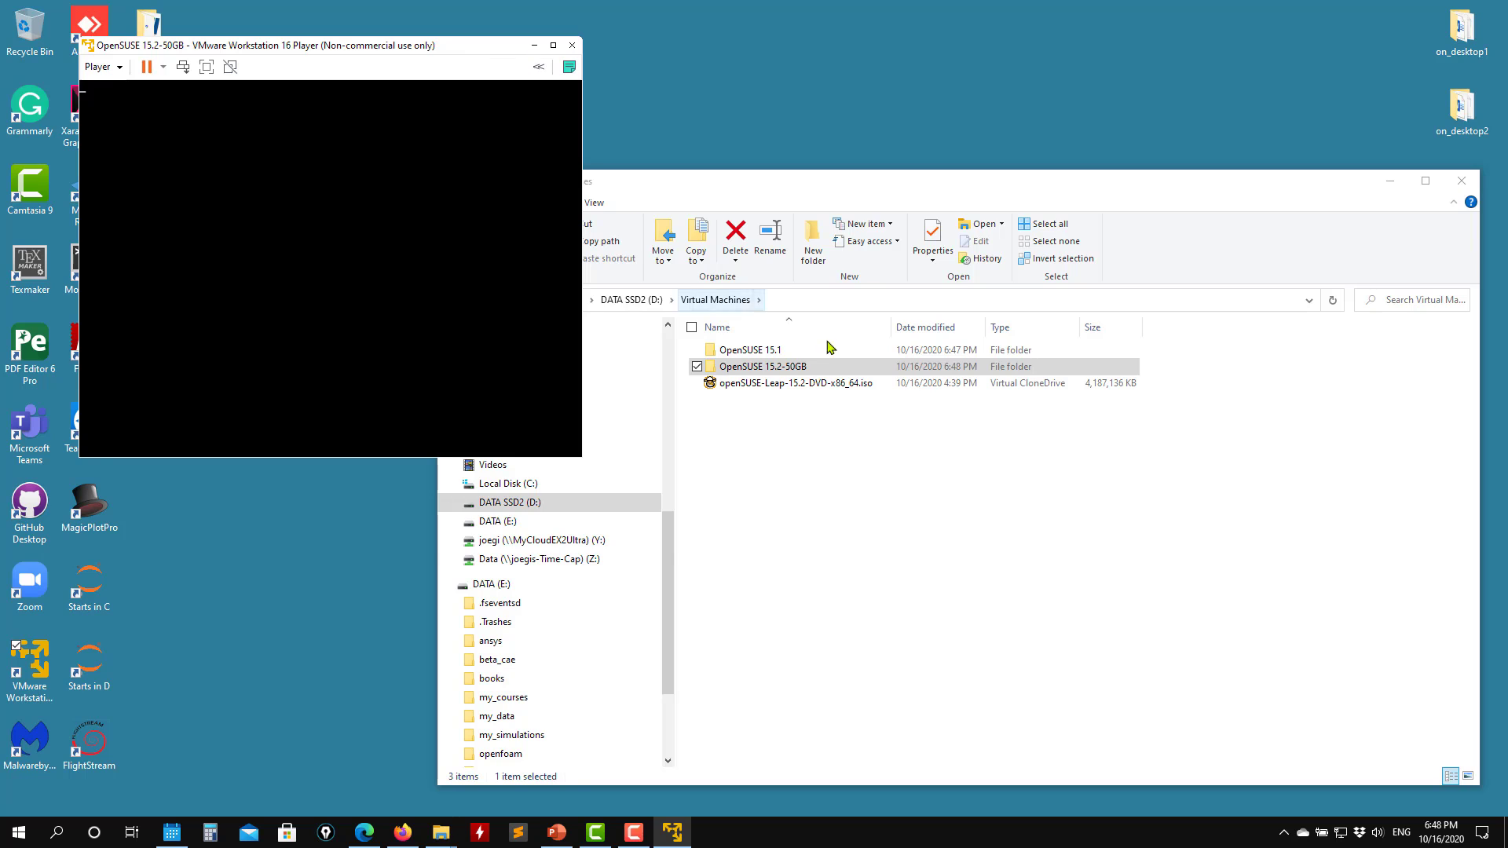
left_click(1389, 181)
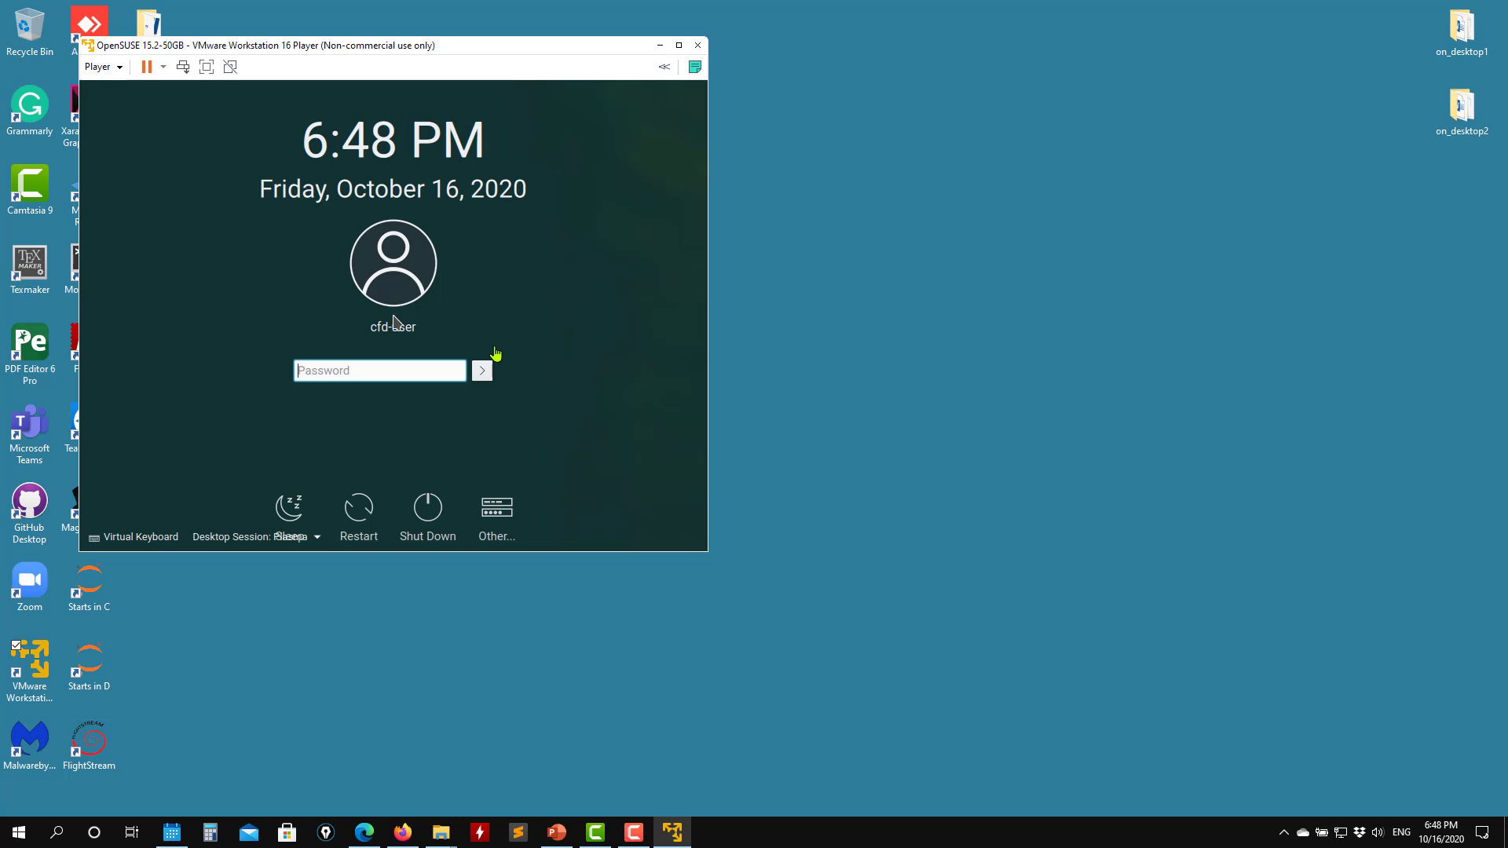
left_click(678, 45)
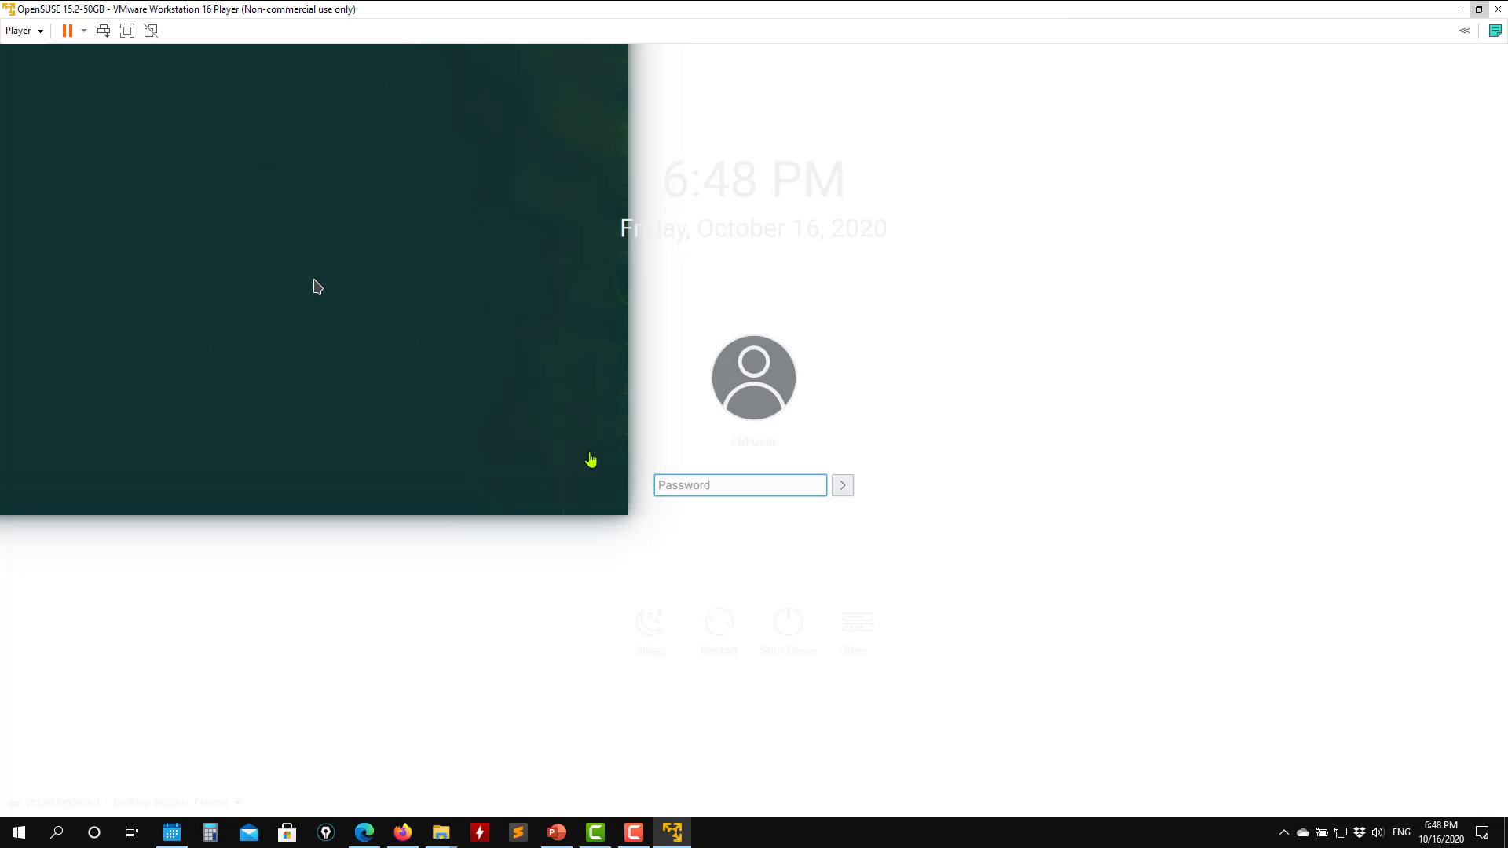
double_click(1071, 8)
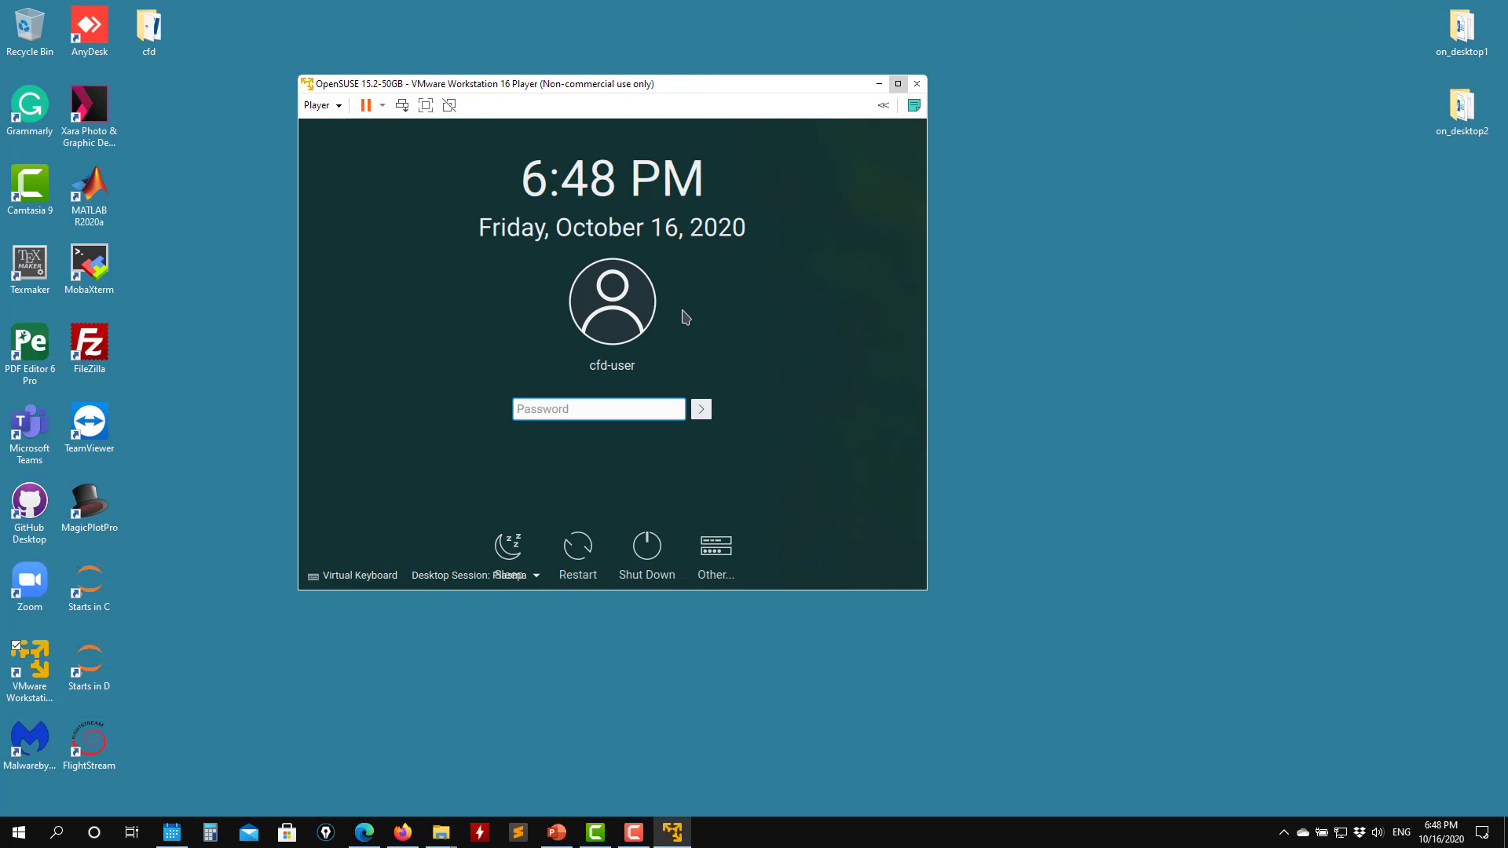
left_click(897, 85)
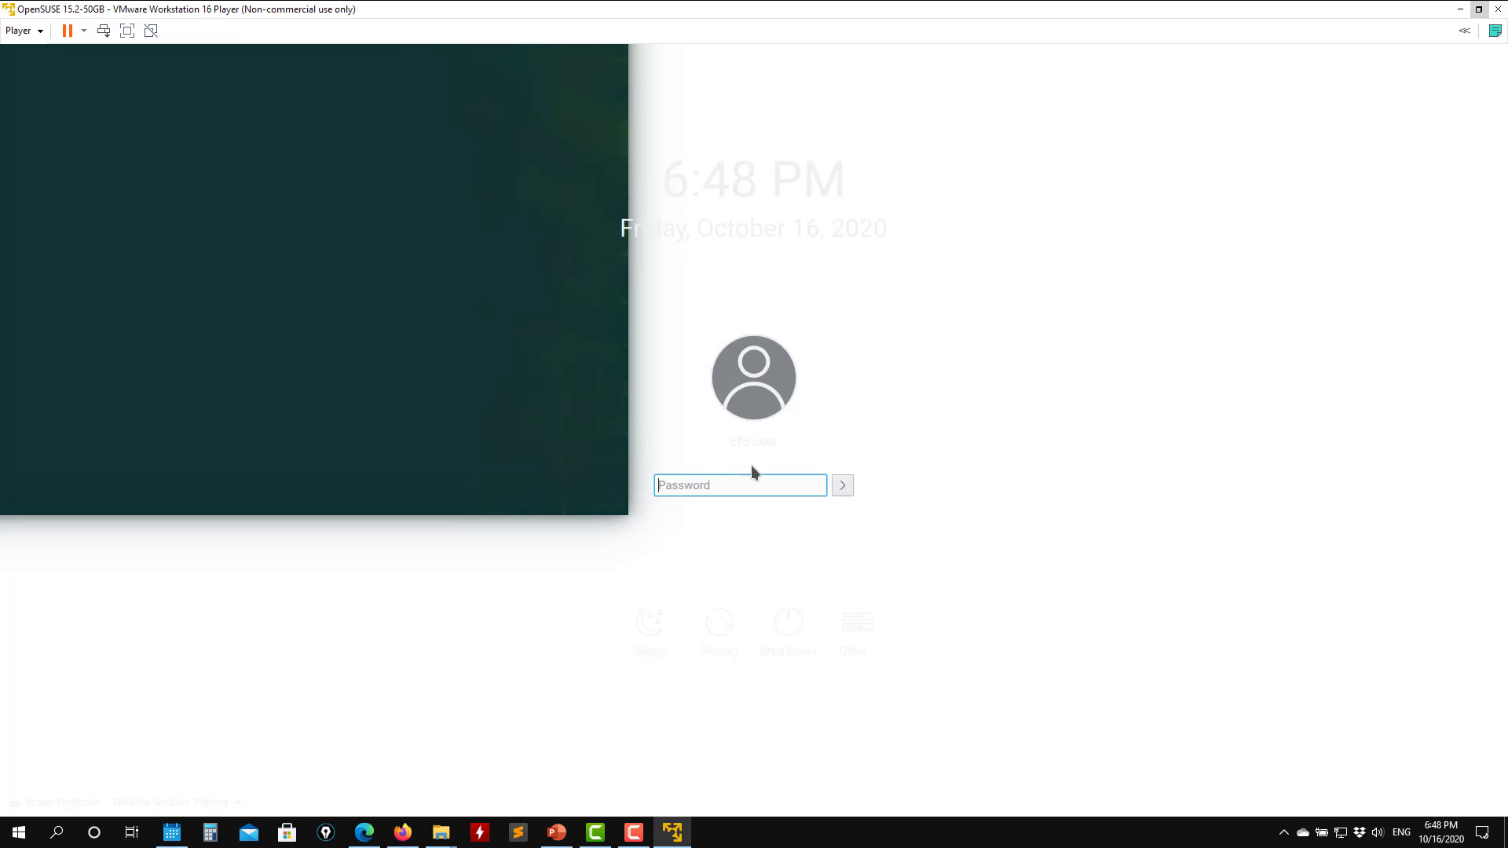
double_click(1081, 7)
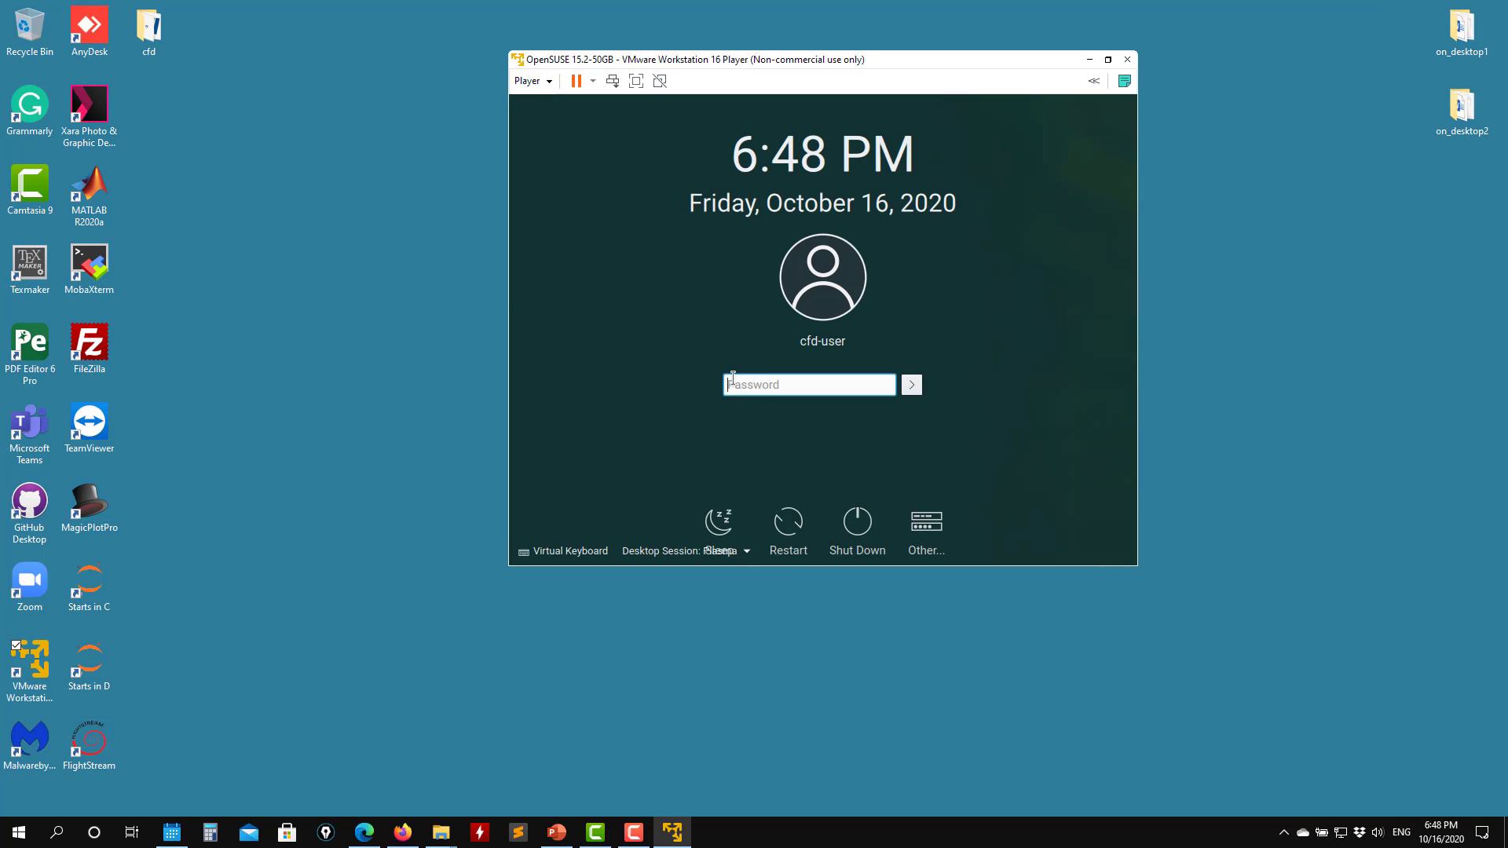
- Log in to the openSUSE guest with the account password and maximize the virtual machine window
type("•")
key("Return")
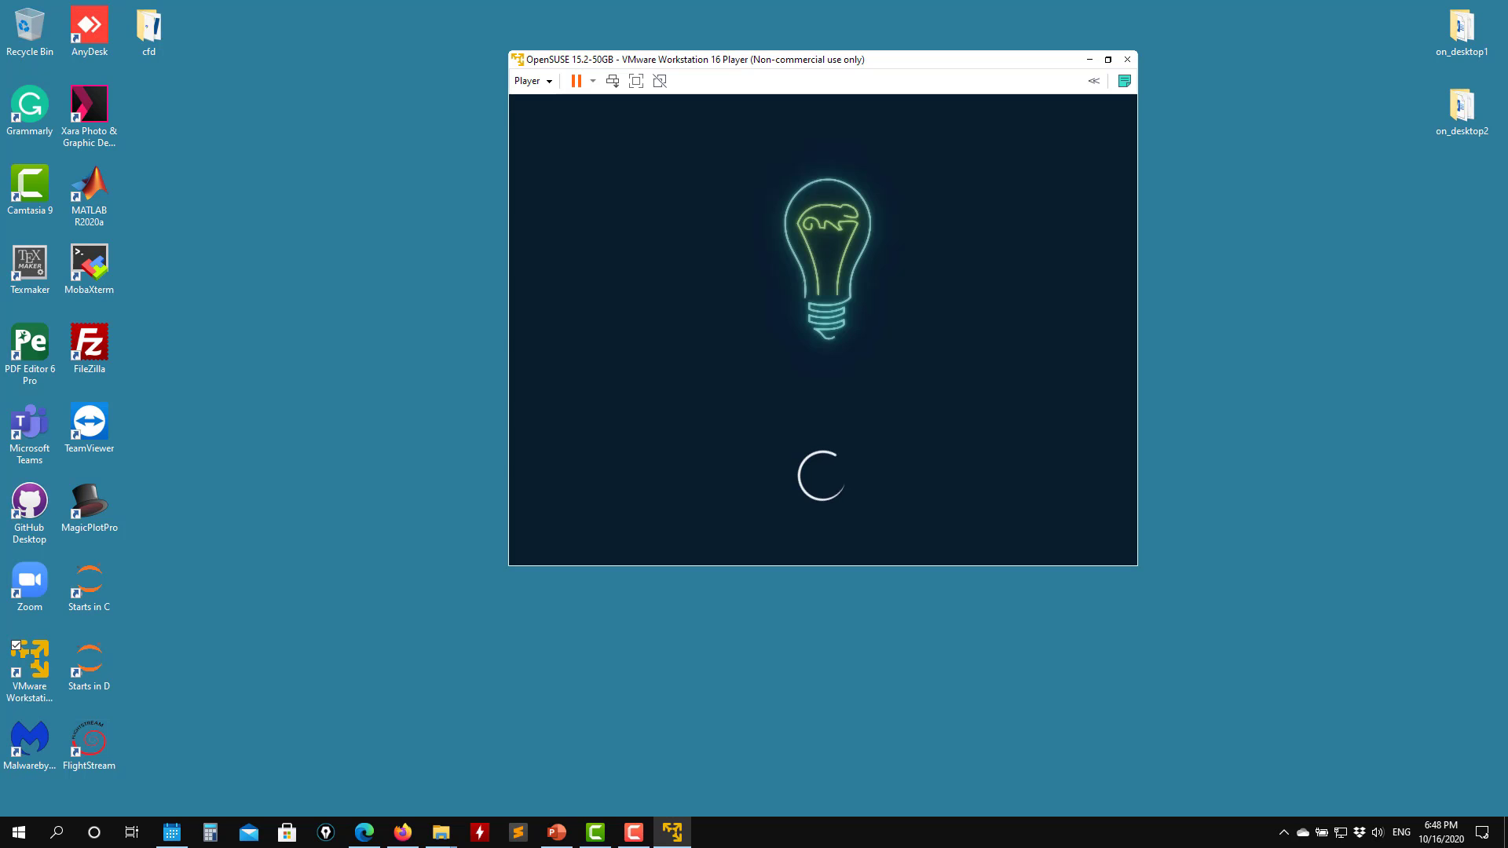
left_click(1108, 59)
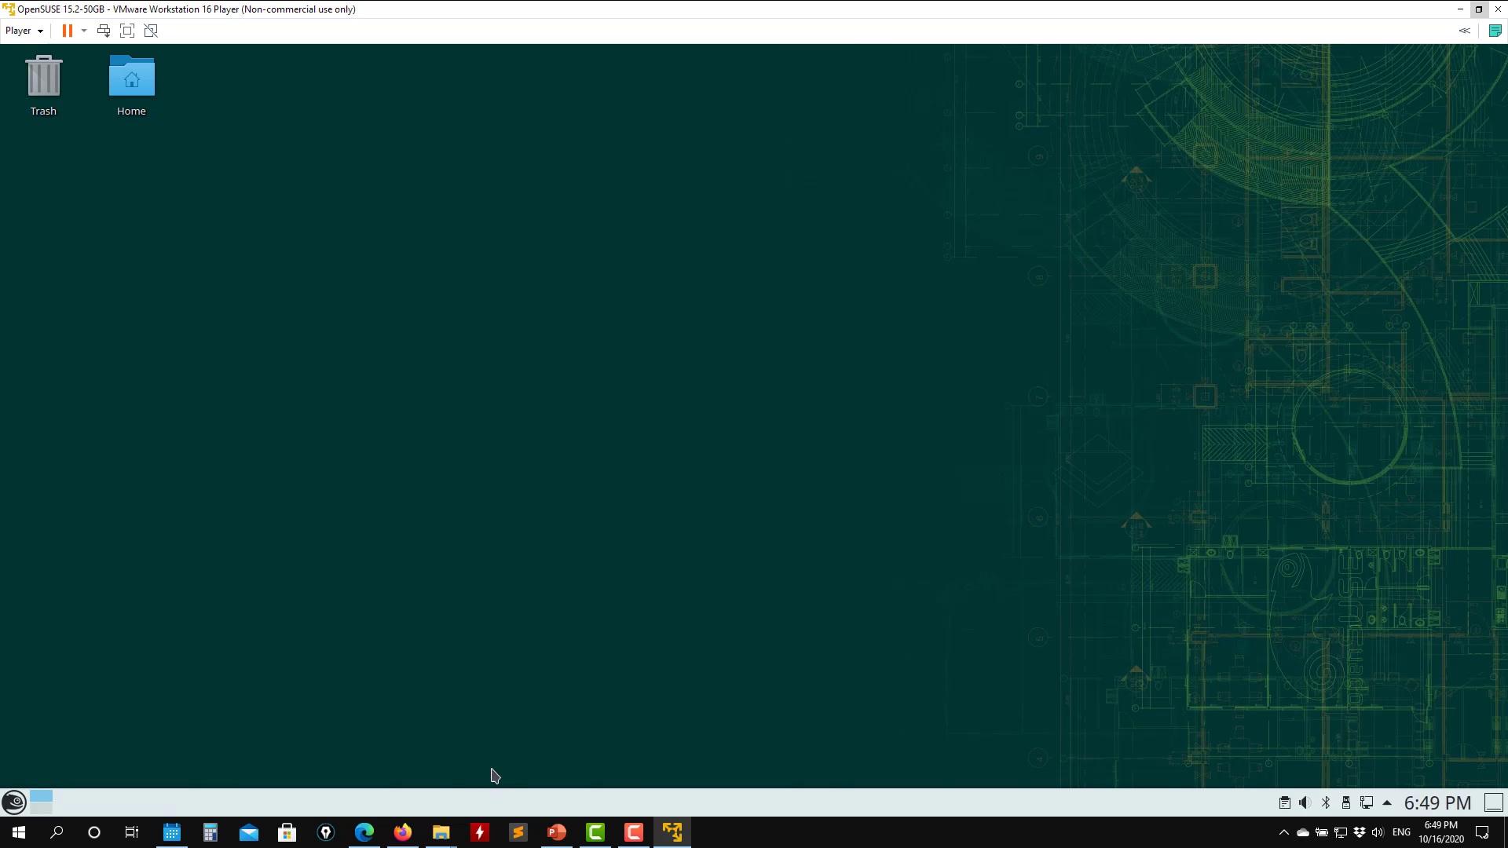
- View the Virtual Machines folder in File Explorer, then return to the openSUSE desktop in VMware Player
mouse_move(441, 832)
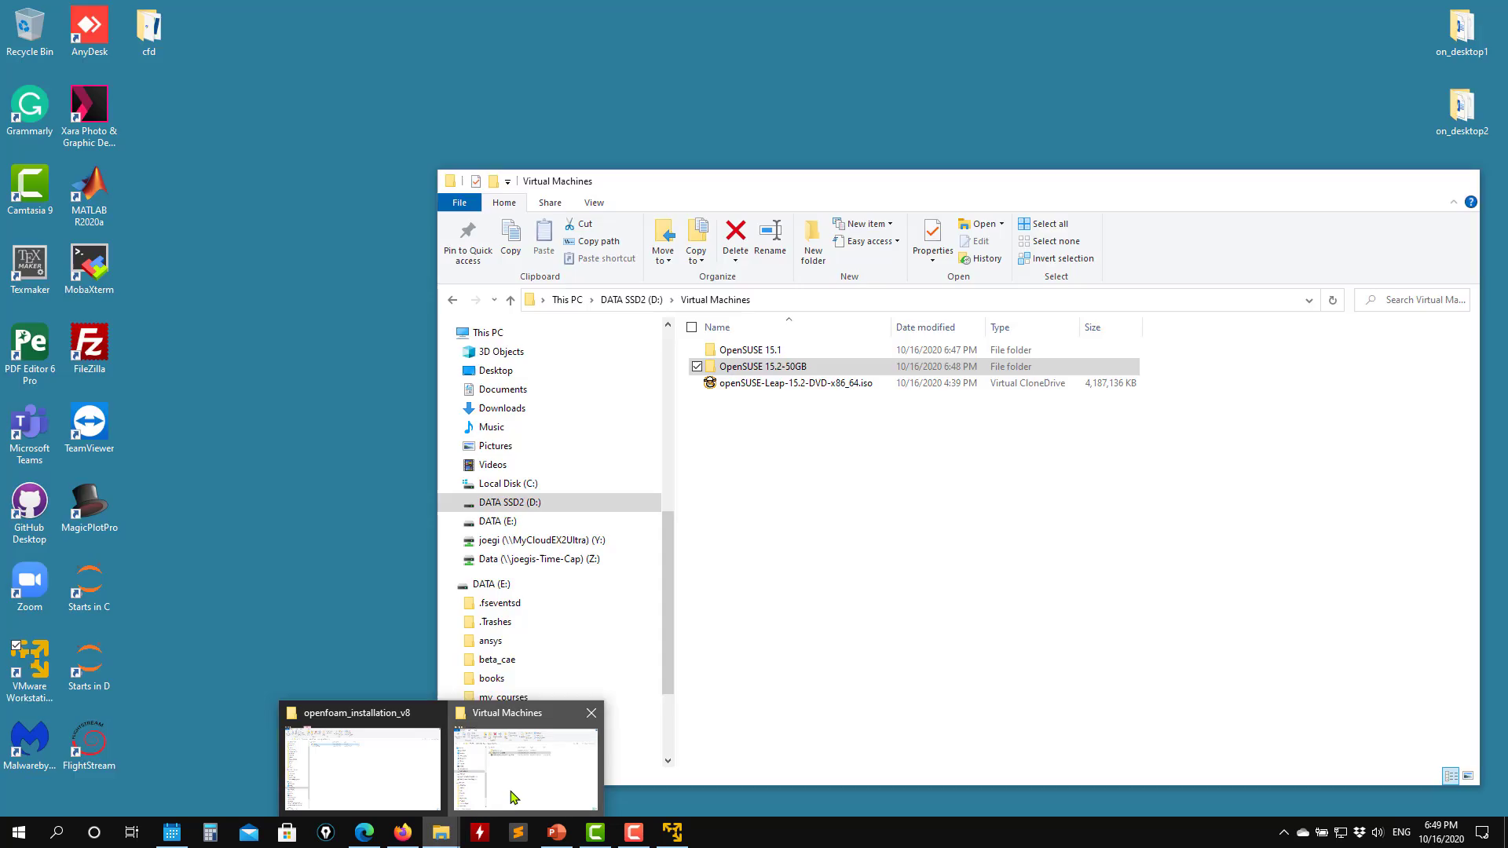
left_click(506, 800)
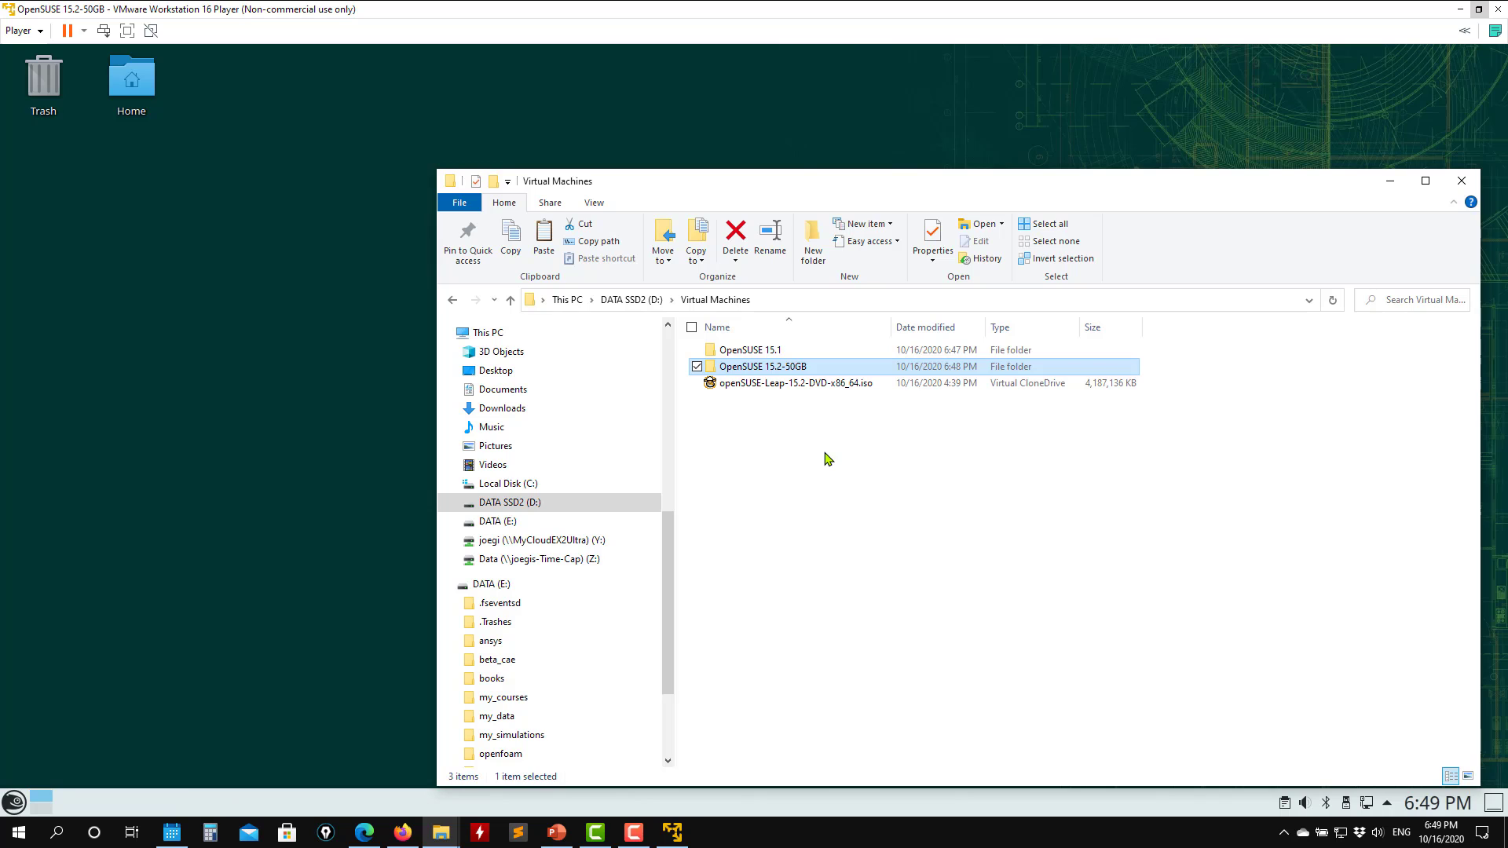
left_click(314, 371)
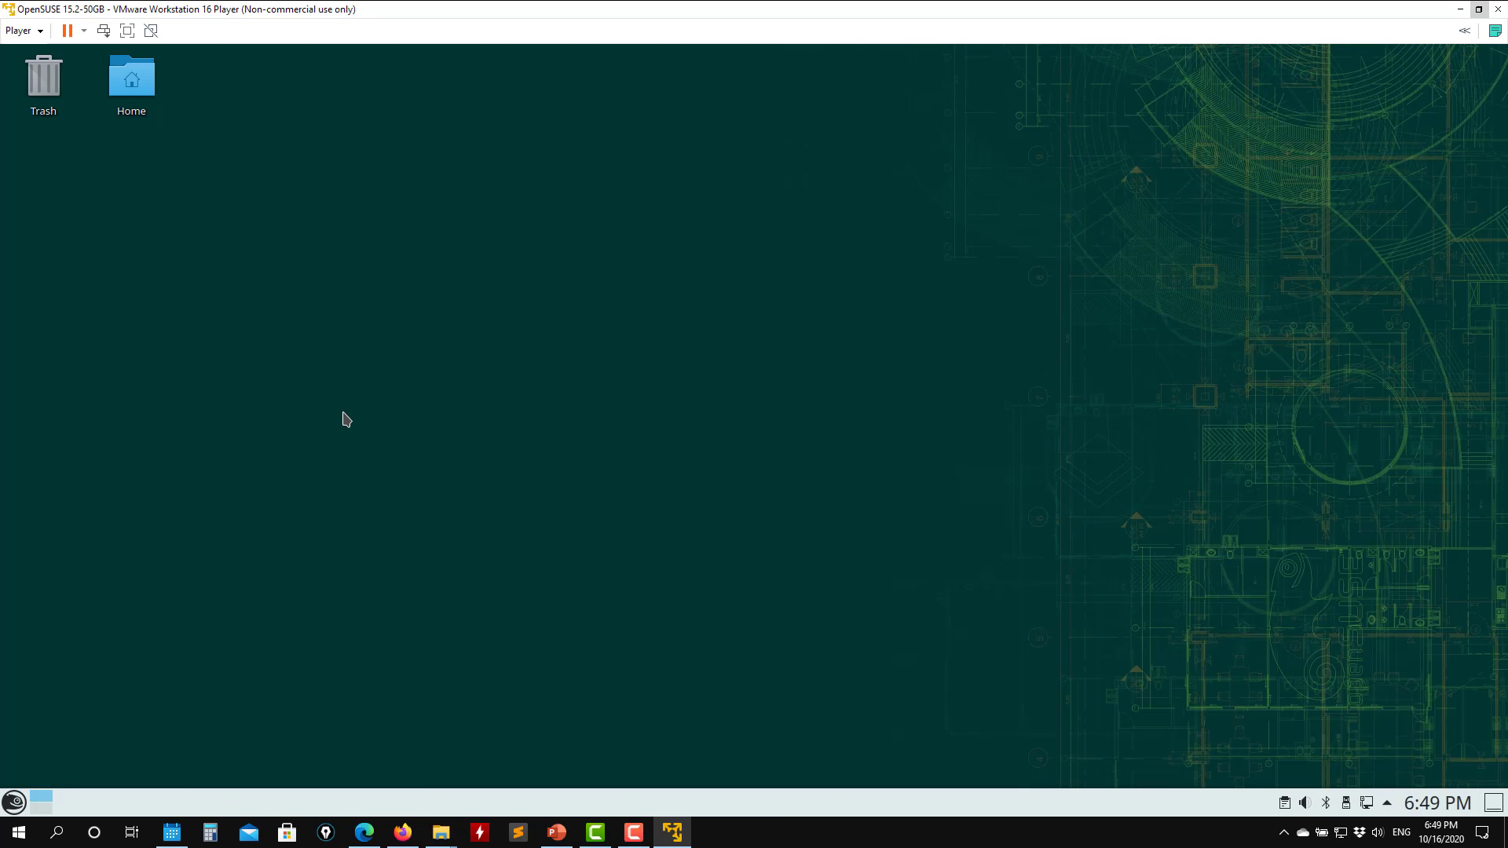